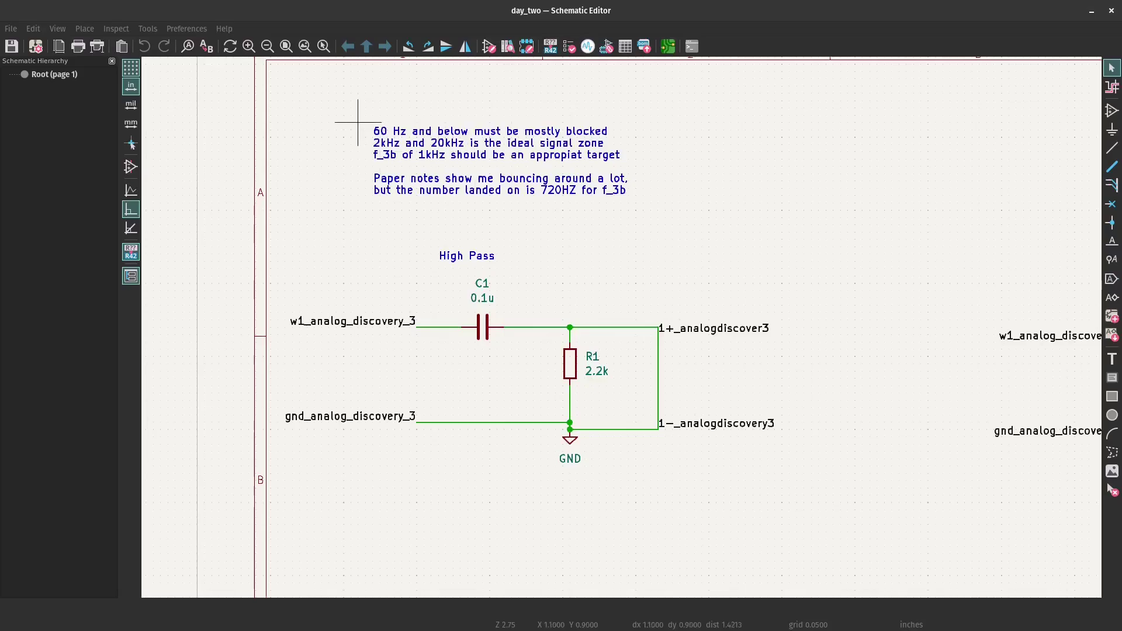
- Select and then deselect the design notes text block, and scroll the view up
{"action": "left_click", "coordinate": [402, 129]}
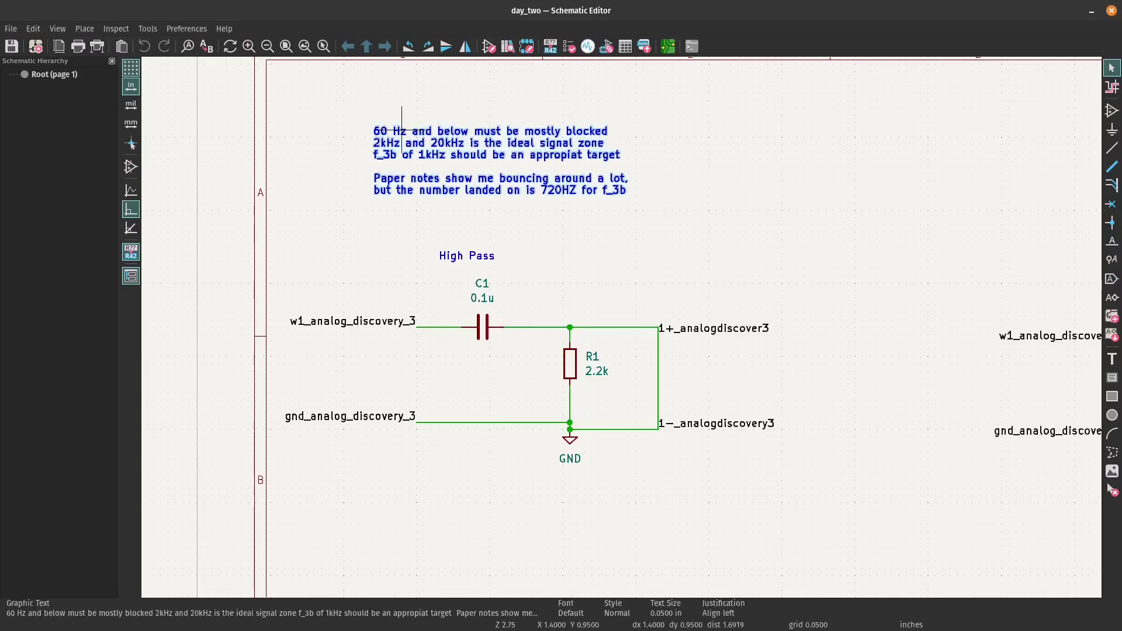
{"action": "left_click", "coordinate": [642, 143]}
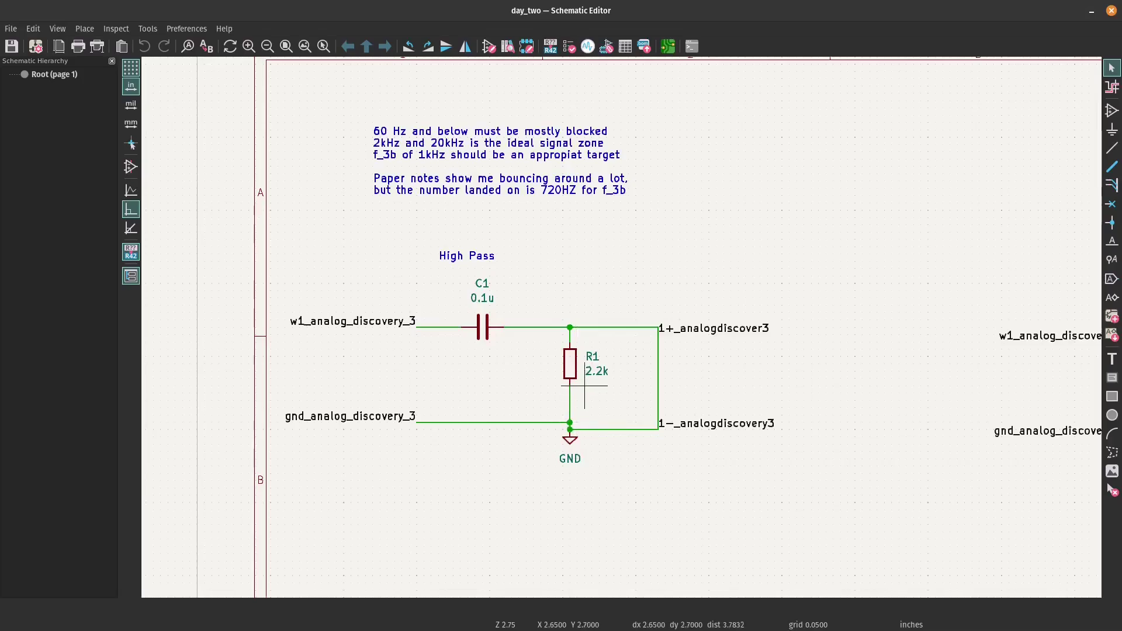
{"action": "scroll", "coordinate": [526, 399], "scroll_direction": "up", "scroll_amount": 2}
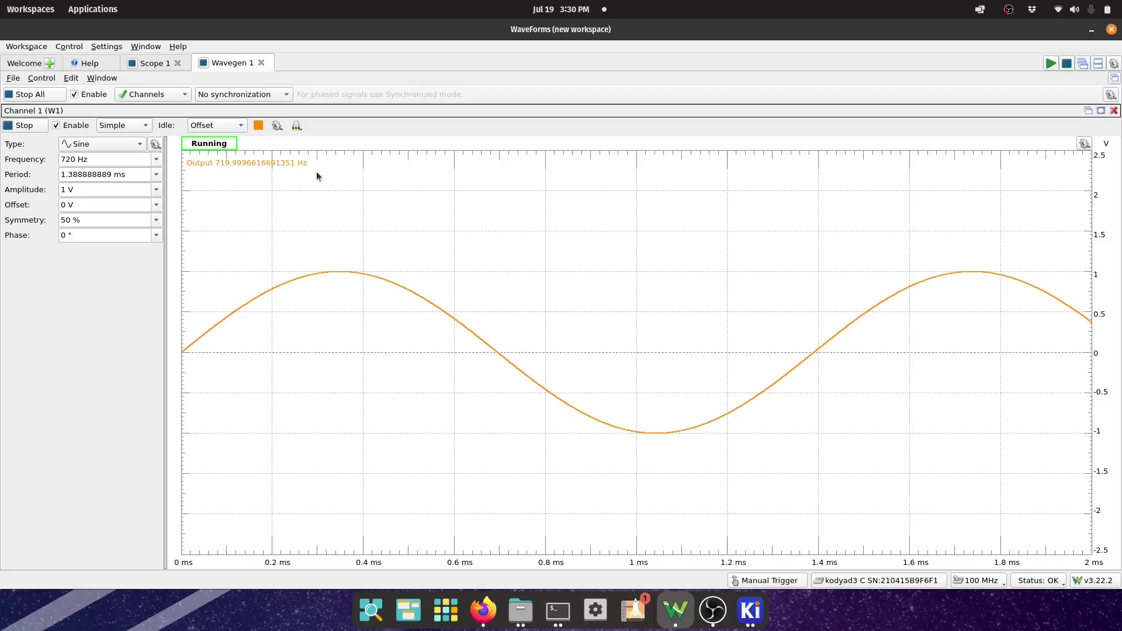
- Check the filter trace on Scope 1, then start editing Wavegen 1's frequency to 60 Hz
{"action": "left_click", "coordinate": [153, 64]}
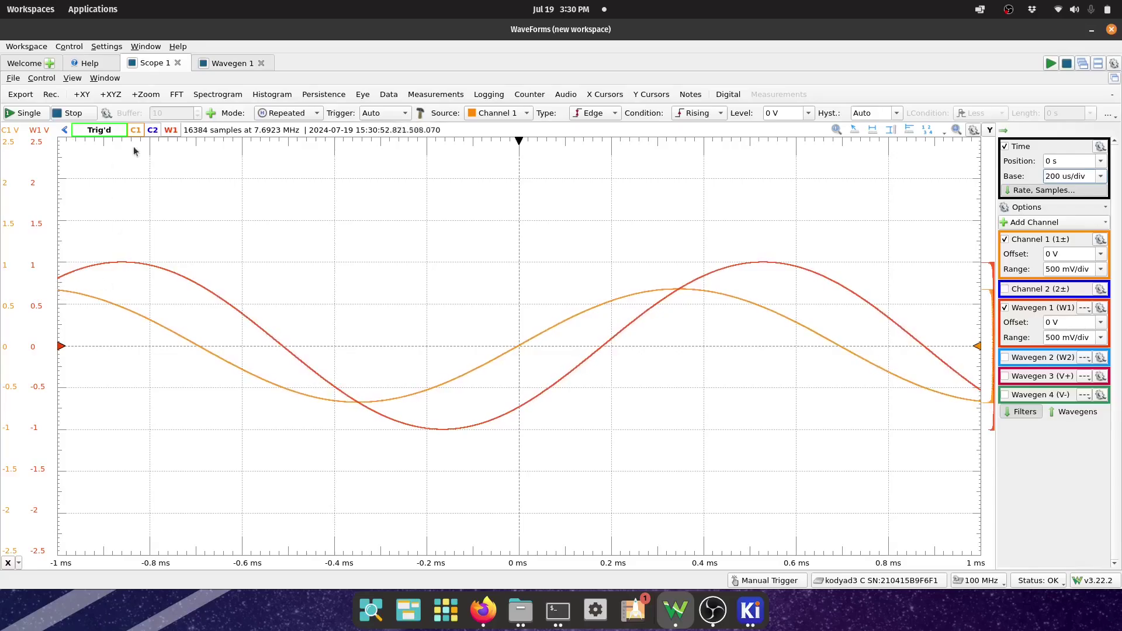
{"action": "left_click", "coordinate": [227, 65]}
{"action": "left_click", "coordinate": [156, 159]}
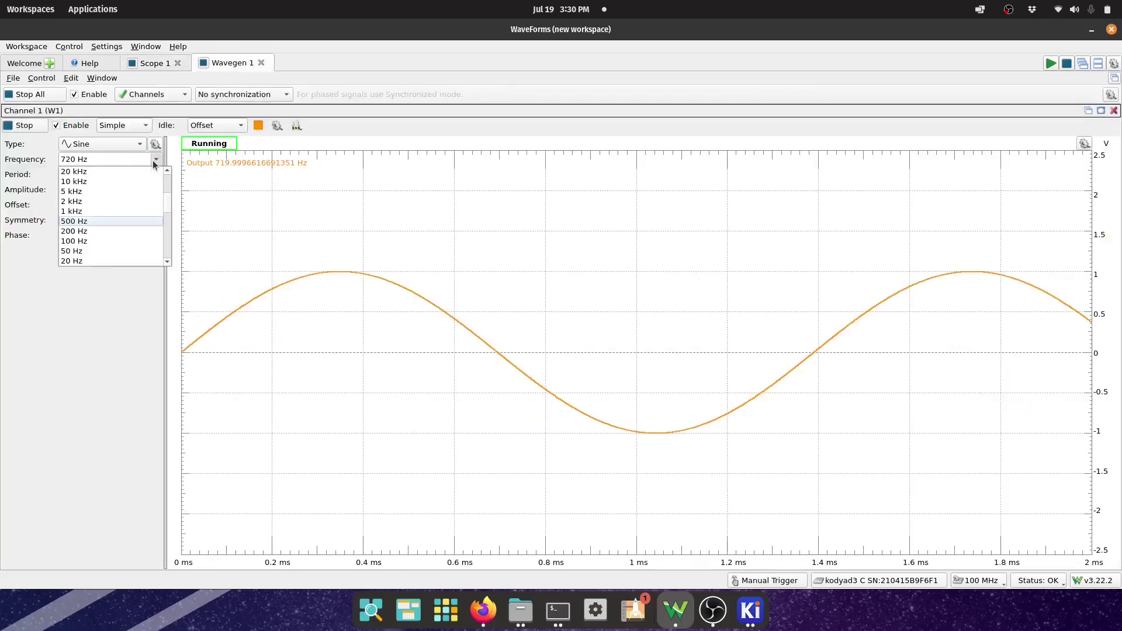
{"action": "left_click", "coordinate": [73, 157]}
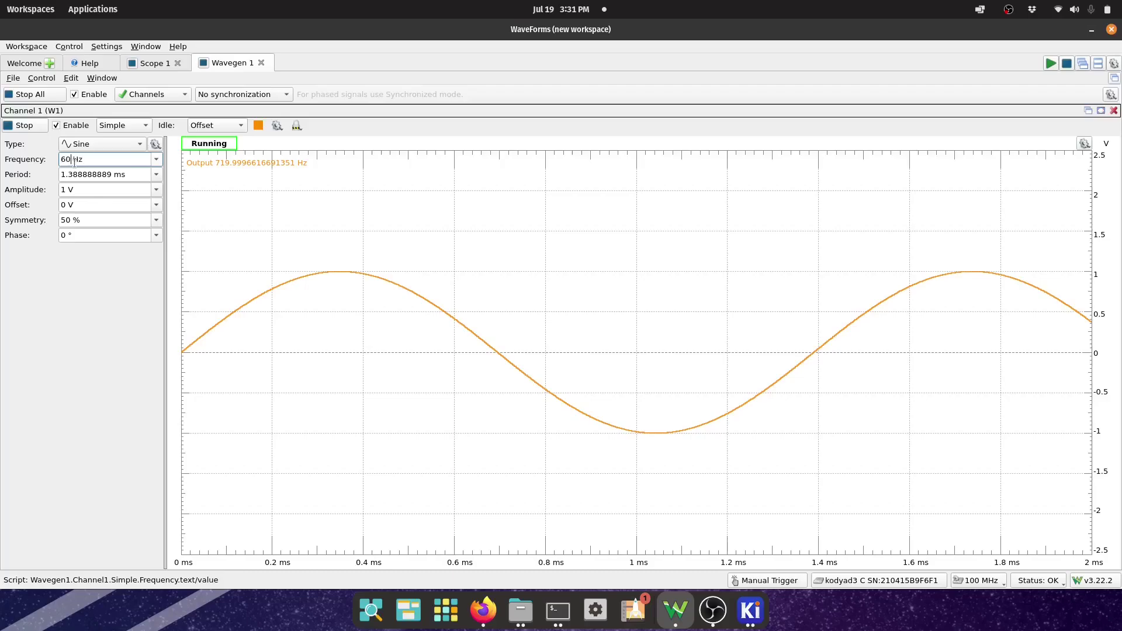
- Apply the 60 Hz generator frequency and set the Scope 1 timebase to 5 ms/div
{"action": "left_click", "coordinate": [103, 189]}
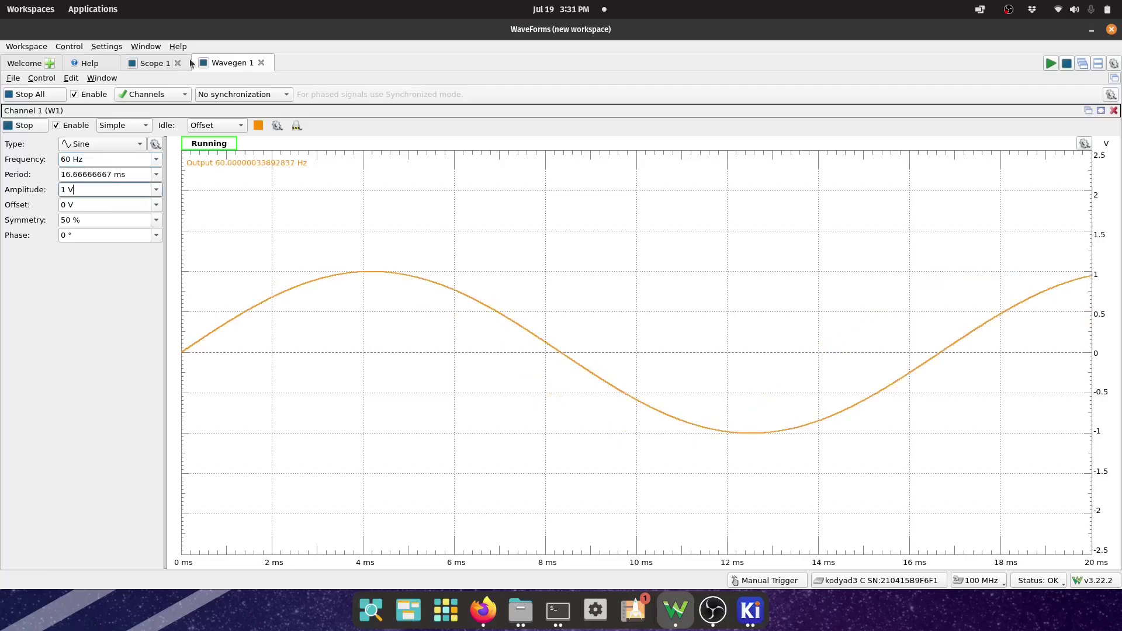
{"action": "left_click", "coordinate": [146, 68]}
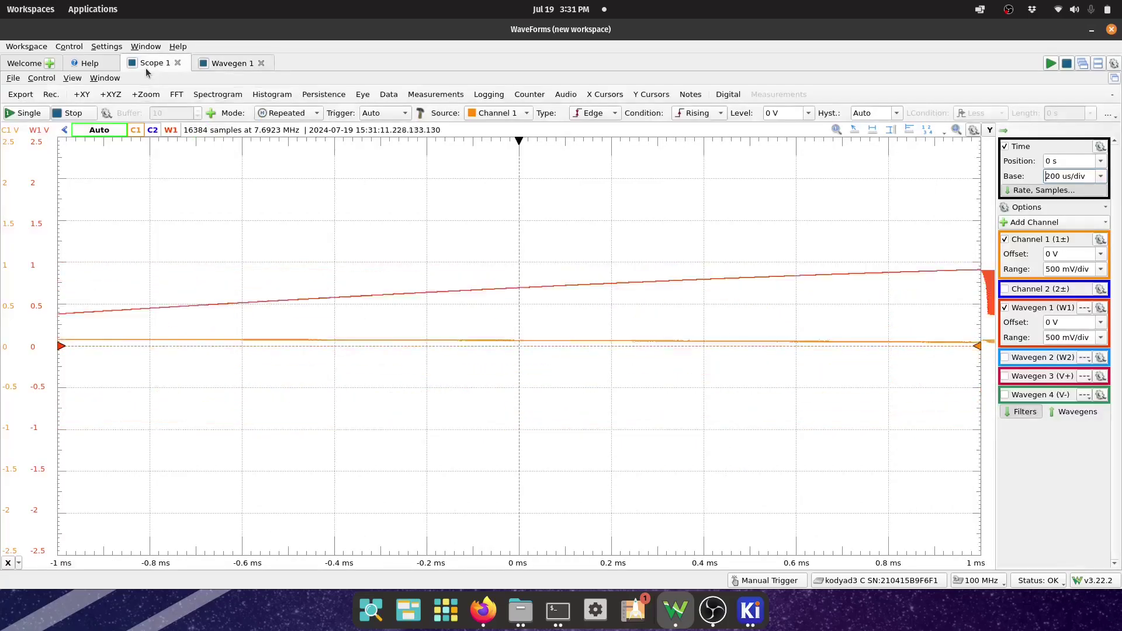
{"action": "left_click", "coordinate": [1101, 176]}
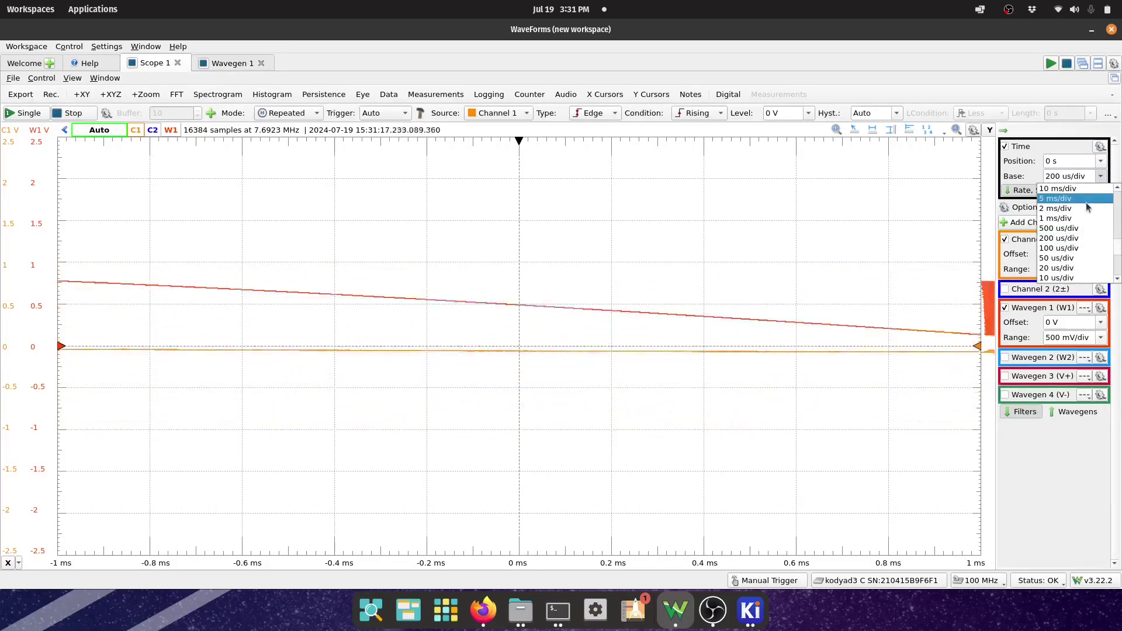
{"action": "left_click", "coordinate": [1087, 202]}
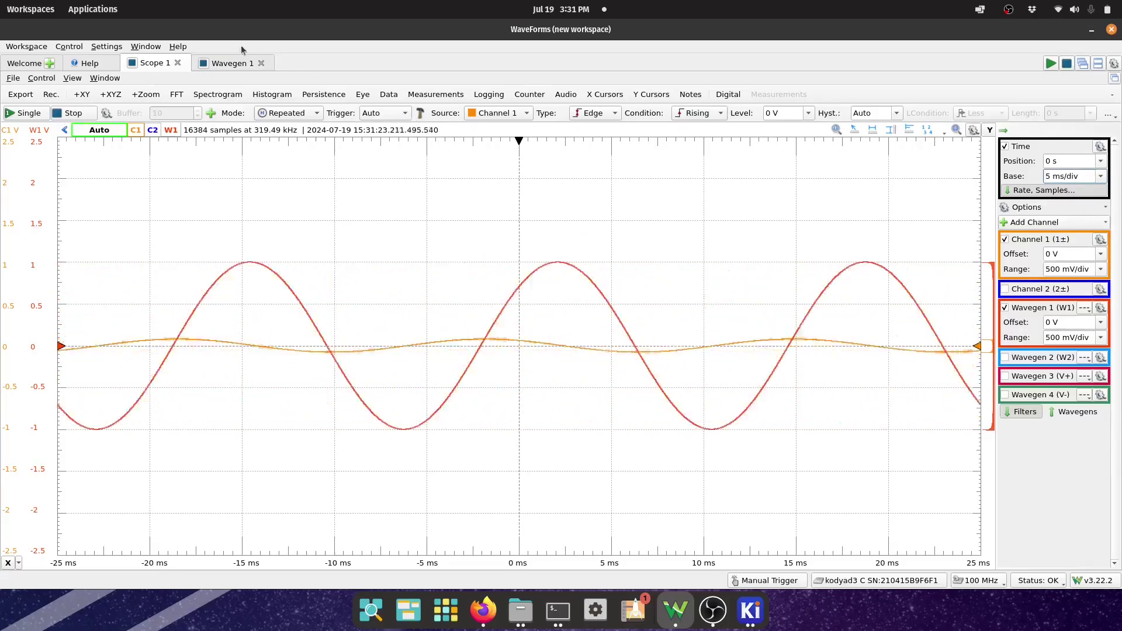
- Restart Wavegen 1 and stop Scope 1 to freeze the 60 Hz capture
{"action": "left_click", "coordinate": [204, 64]}
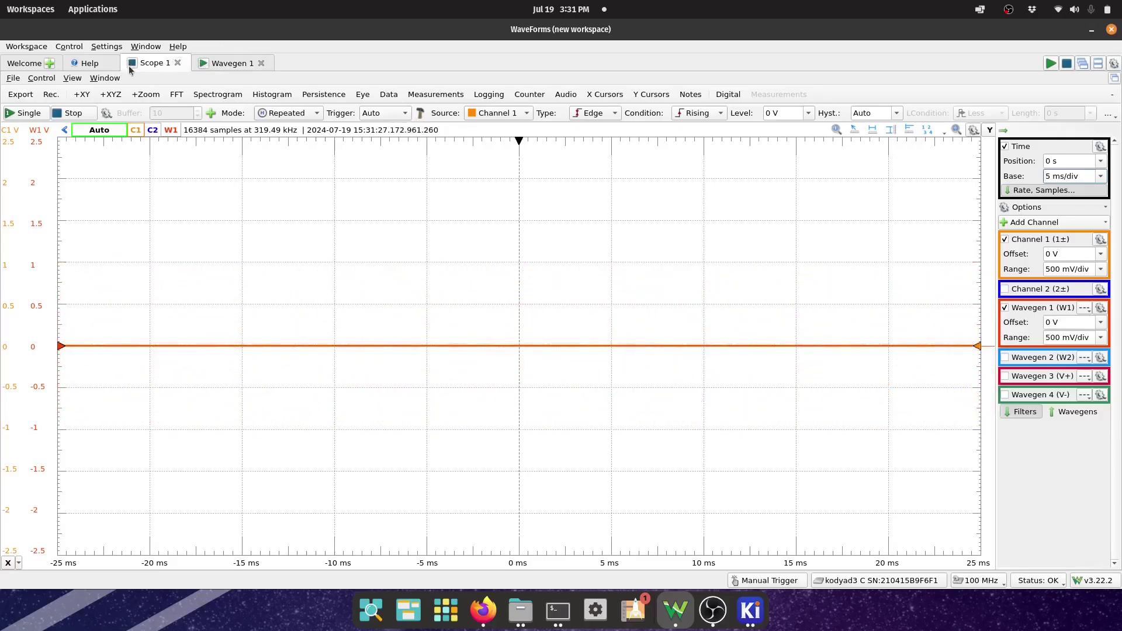
{"action": "left_click", "coordinate": [204, 65]}
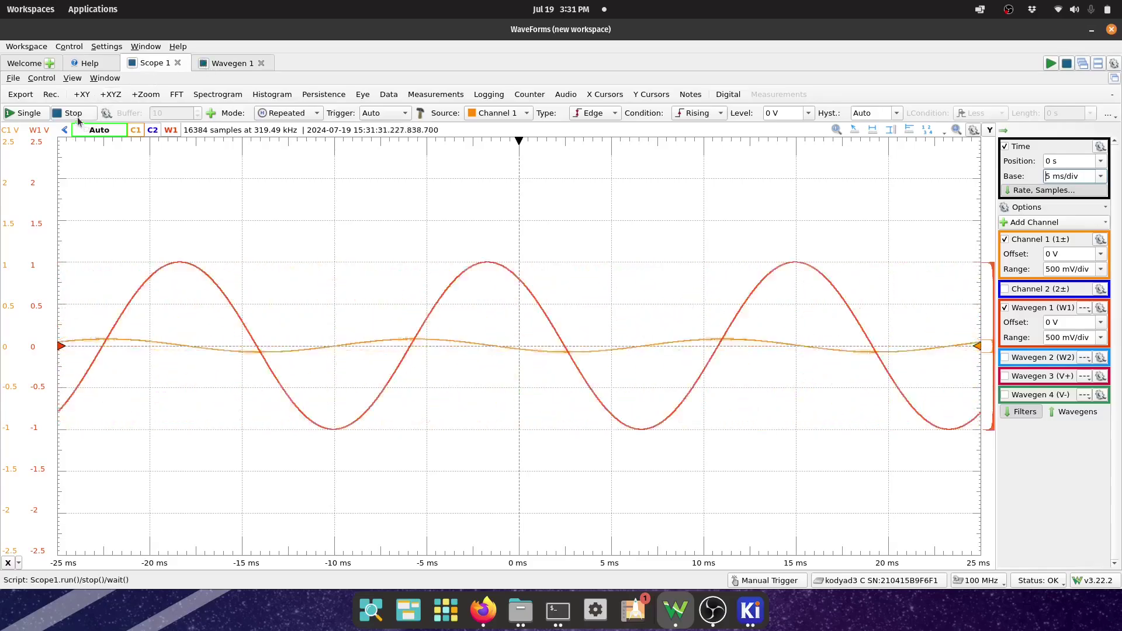
{"action": "left_click", "coordinate": [75, 115]}
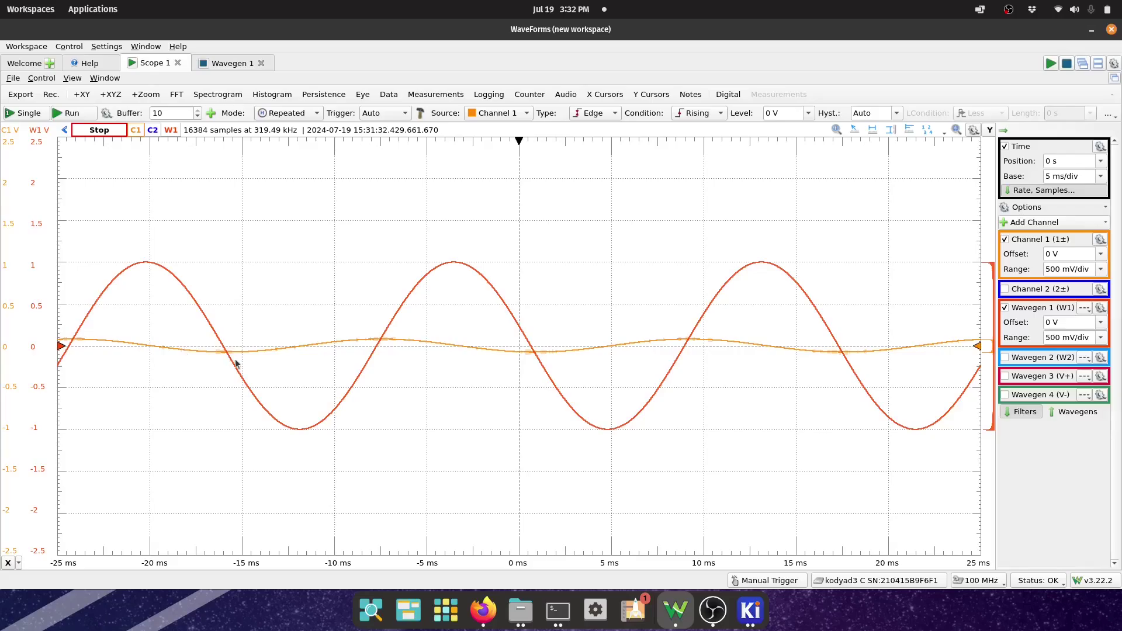
- Set the Wavegen 1 frequency to the 2 kHz preset
{"action": "left_click", "coordinate": [234, 64]}
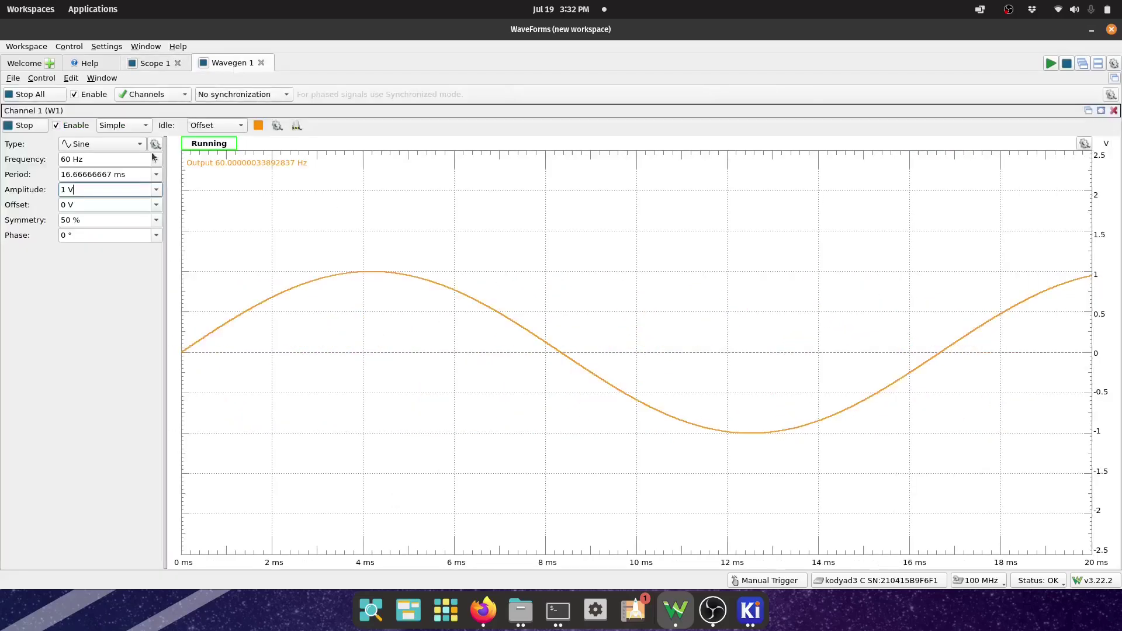
{"action": "left_click", "coordinate": [156, 159]}
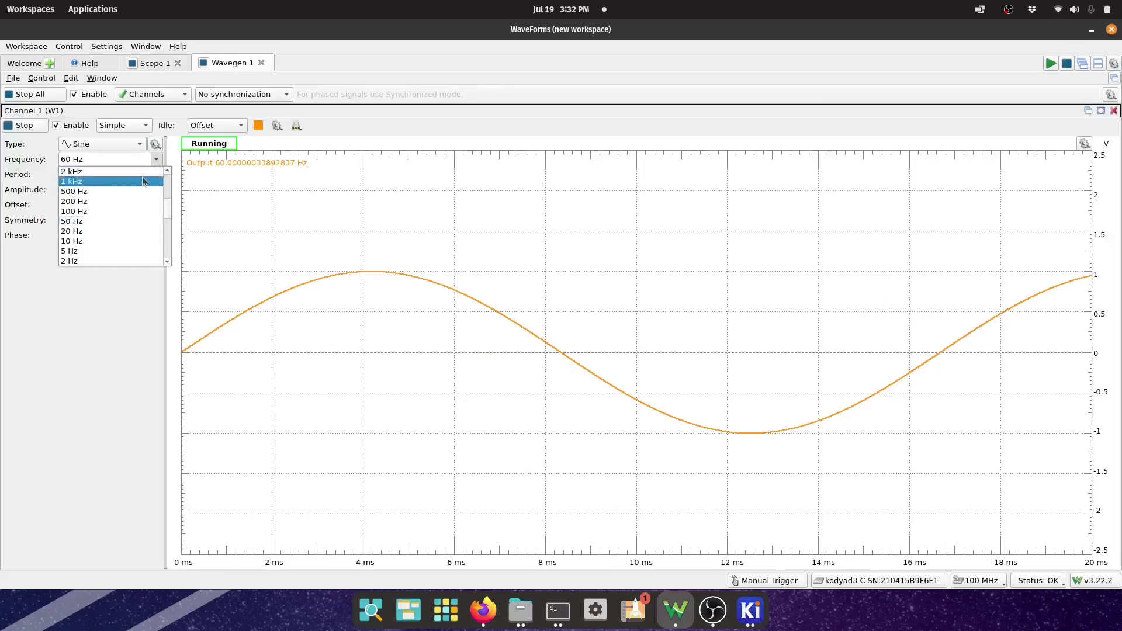
{"action": "left_click", "coordinate": [135, 171]}
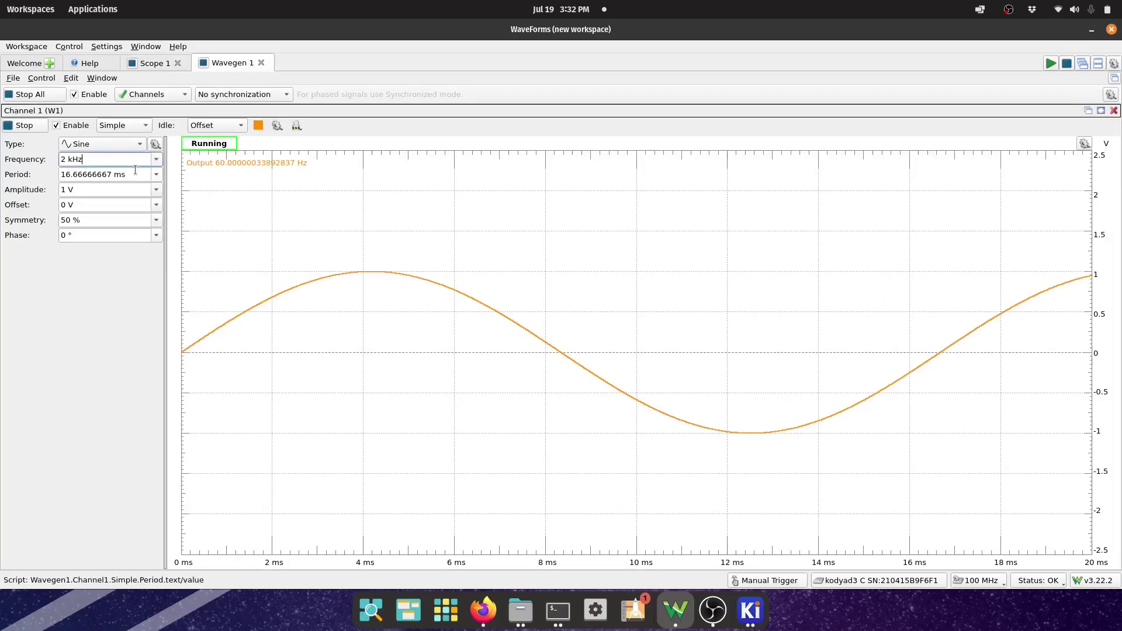
- Set the Scope 1 timebase to 200 us/div to view the 2 kHz response
{"action": "left_click", "coordinate": [153, 63]}
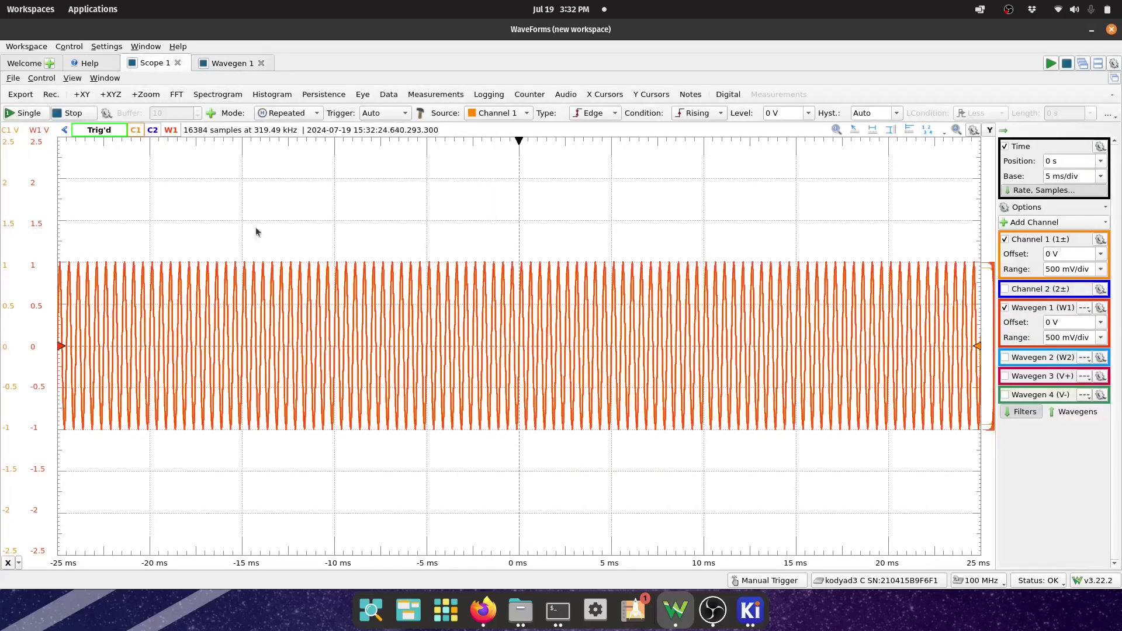
{"action": "right_click", "coordinate": [1094, 176]}
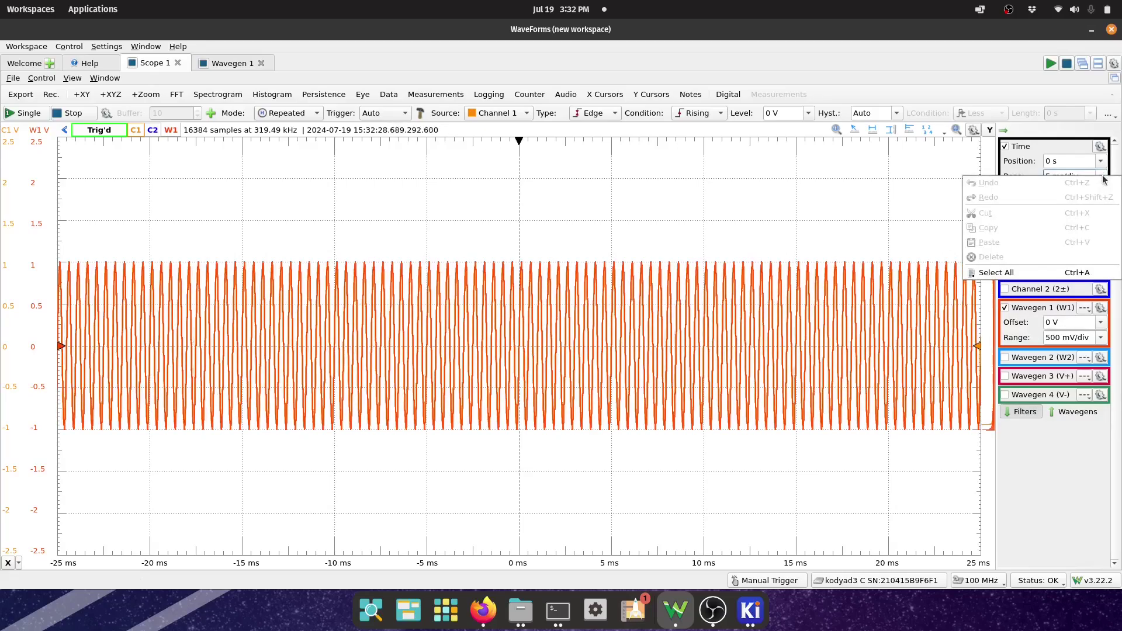
{"action": "left_click", "coordinate": [1095, 178]}
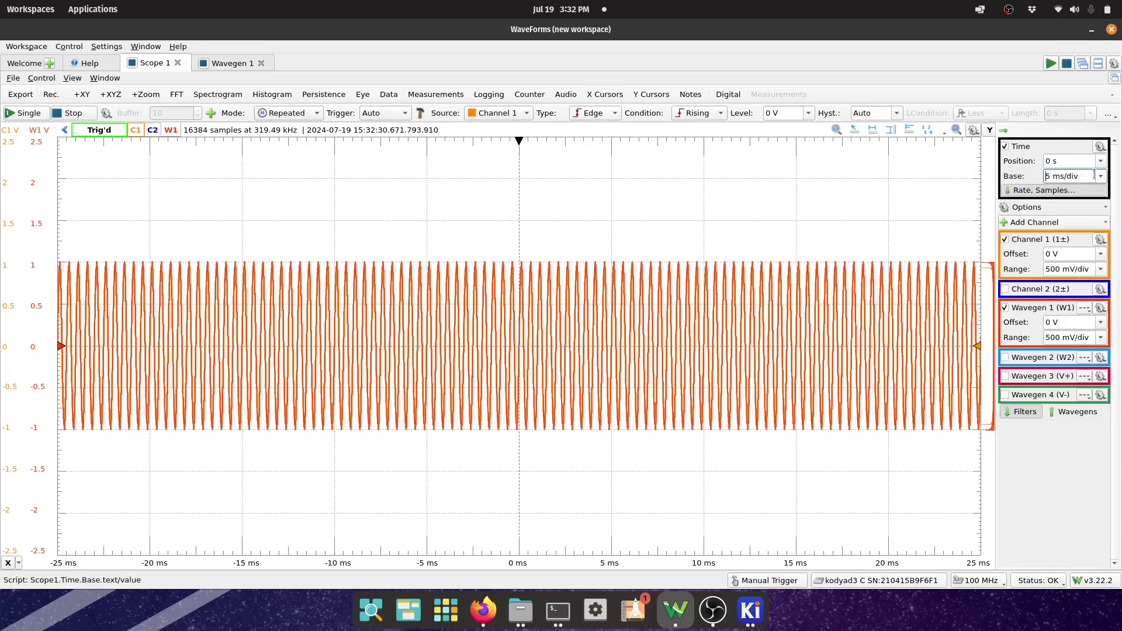
{"action": "left_click", "coordinate": [1101, 176]}
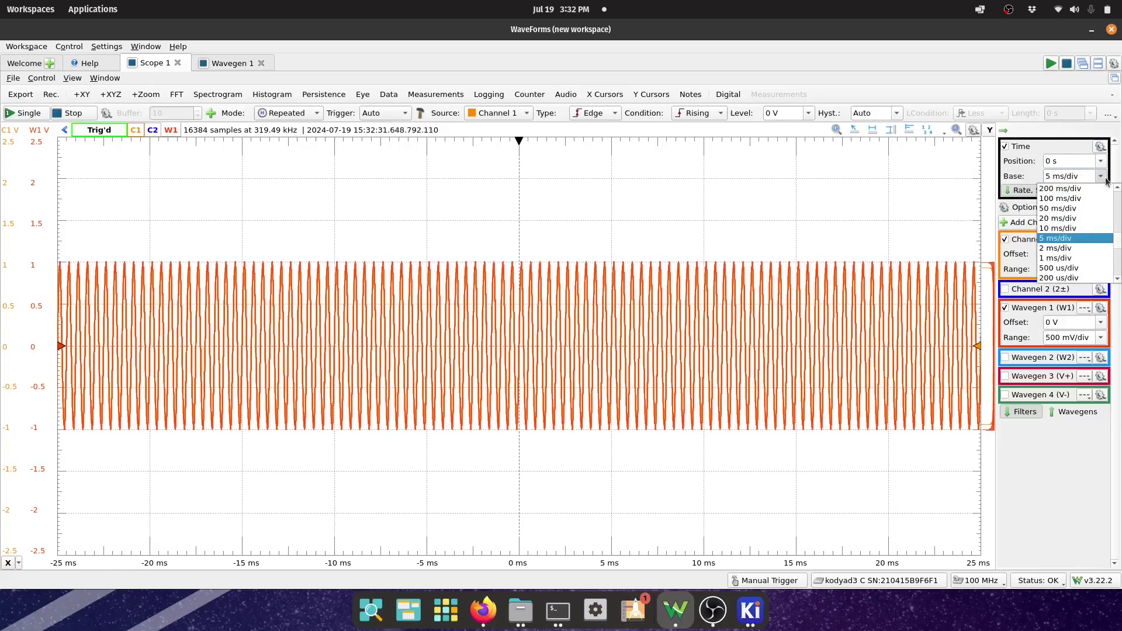
{"action": "left_click", "coordinate": [1072, 278]}
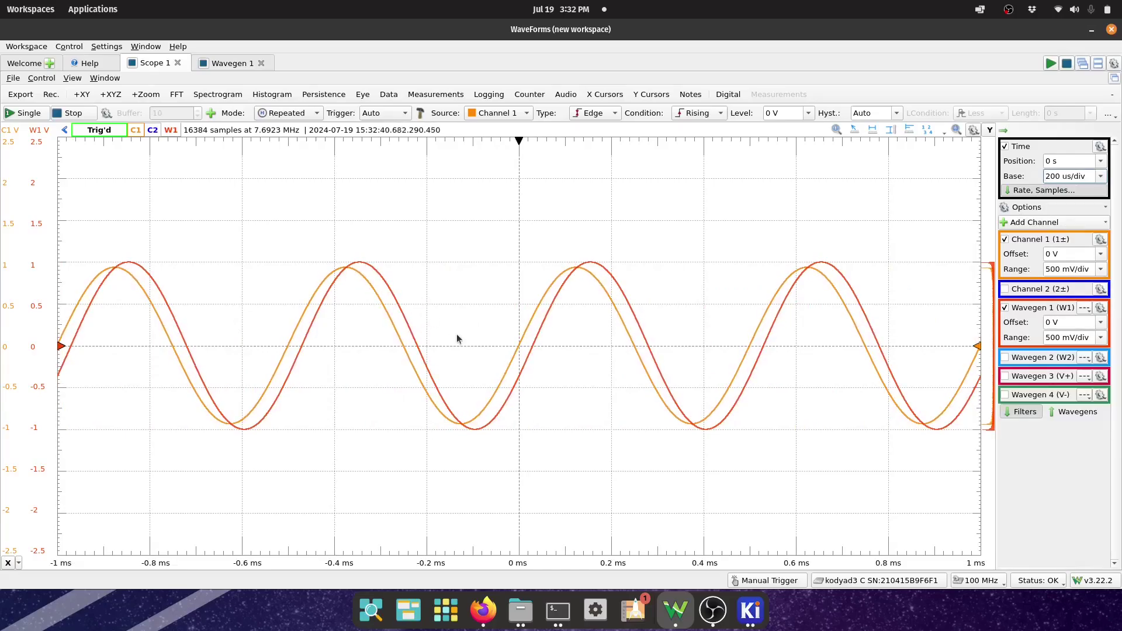
{"action": "left_click", "coordinate": [232, 63]}
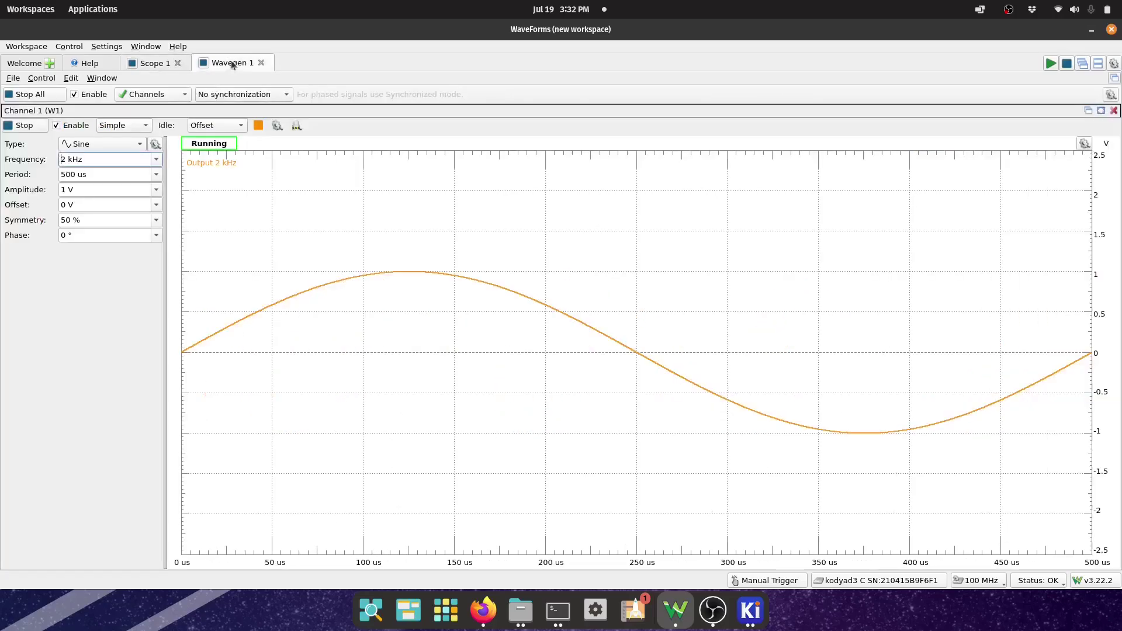
{"action": "left_click", "coordinate": [157, 160]}
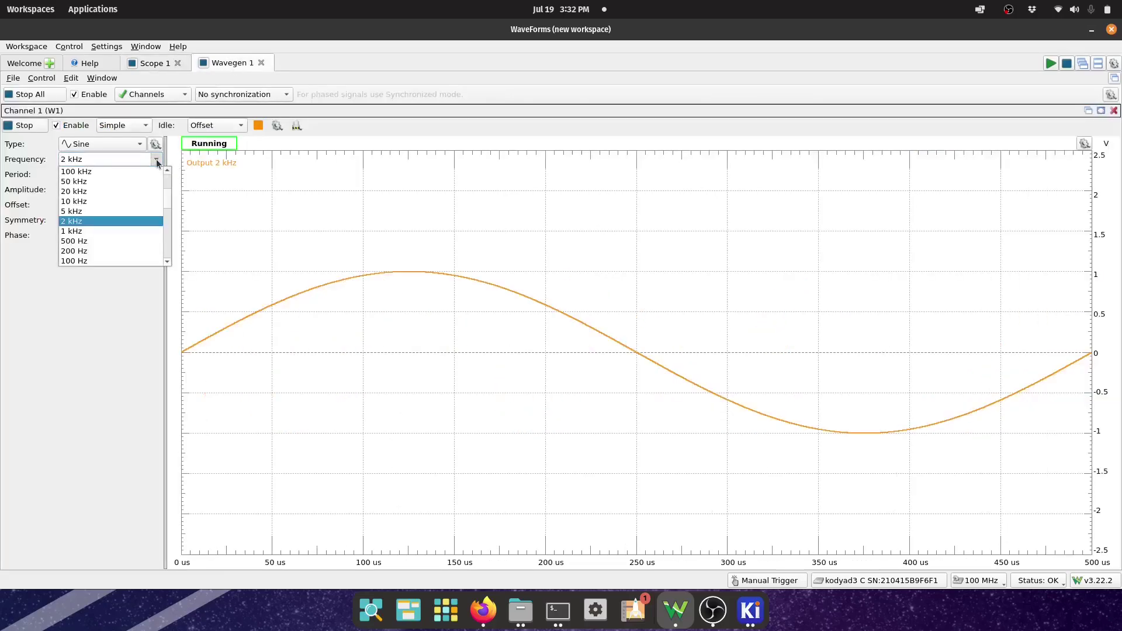
- Set the generator to 20 kHz and try 2 ms/div and 50 ms/div timebases on Scope 1
{"action": "left_click", "coordinate": [139, 191]}
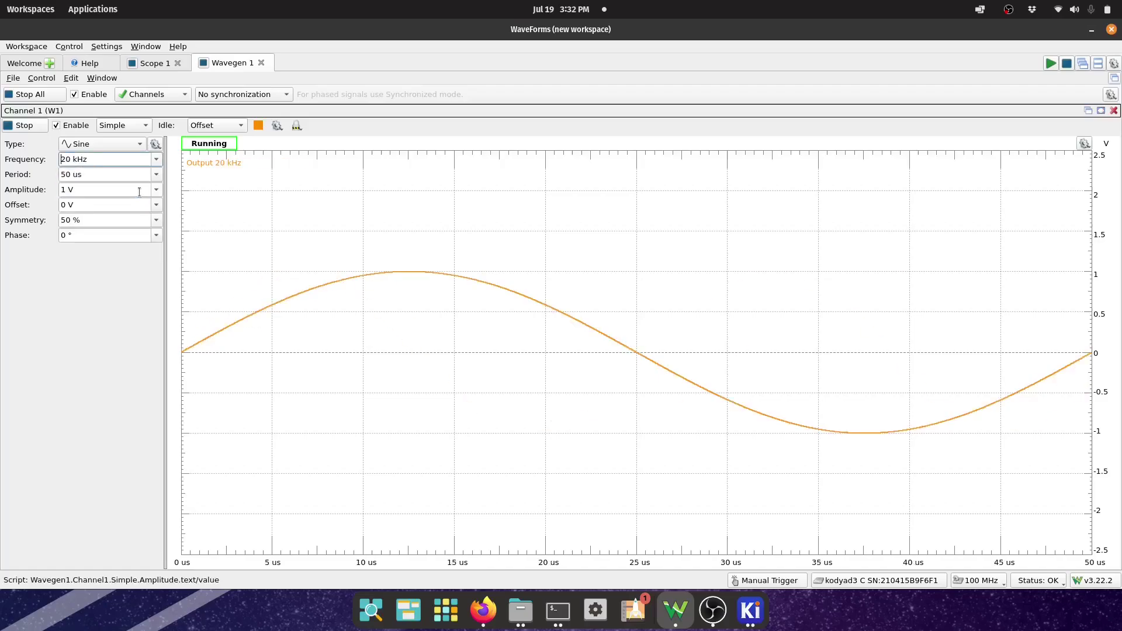
{"action": "left_click", "coordinate": [154, 66]}
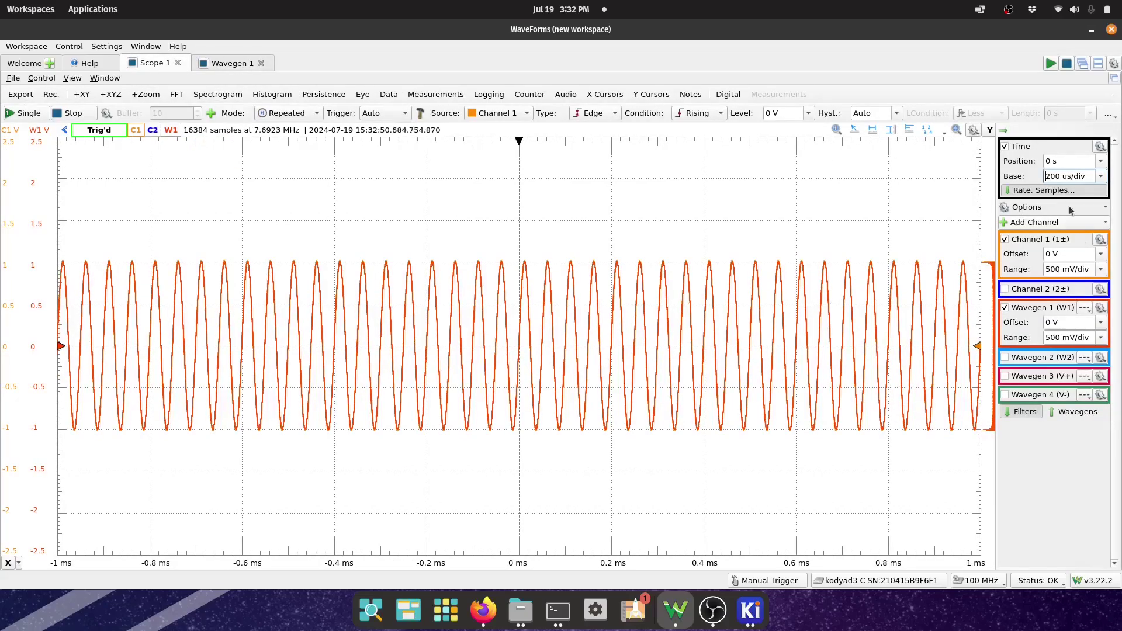
{"action": "left_click", "coordinate": [1101, 176]}
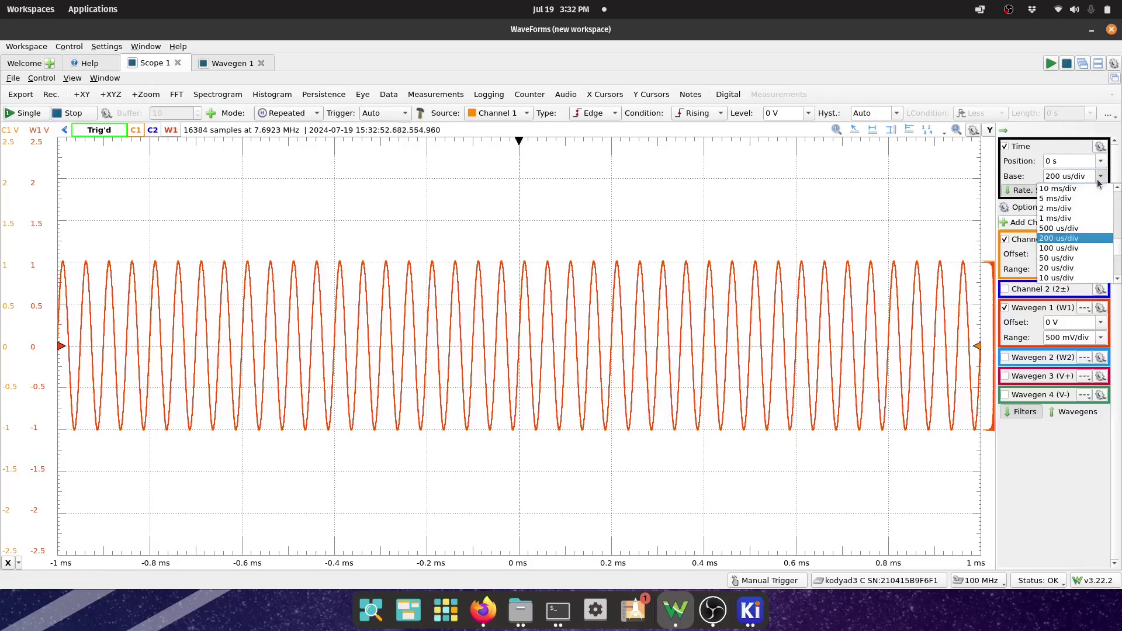
{"action": "left_click", "coordinate": [1081, 209]}
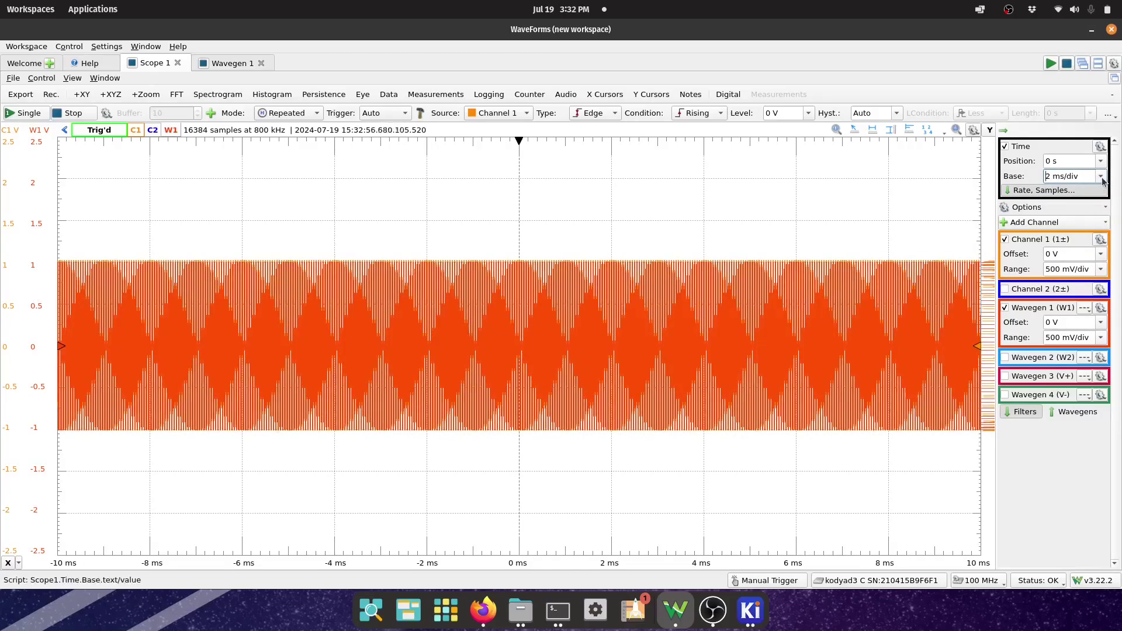
{"action": "left_click", "coordinate": [1101, 177]}
{"action": "left_click", "coordinate": [1077, 199]}
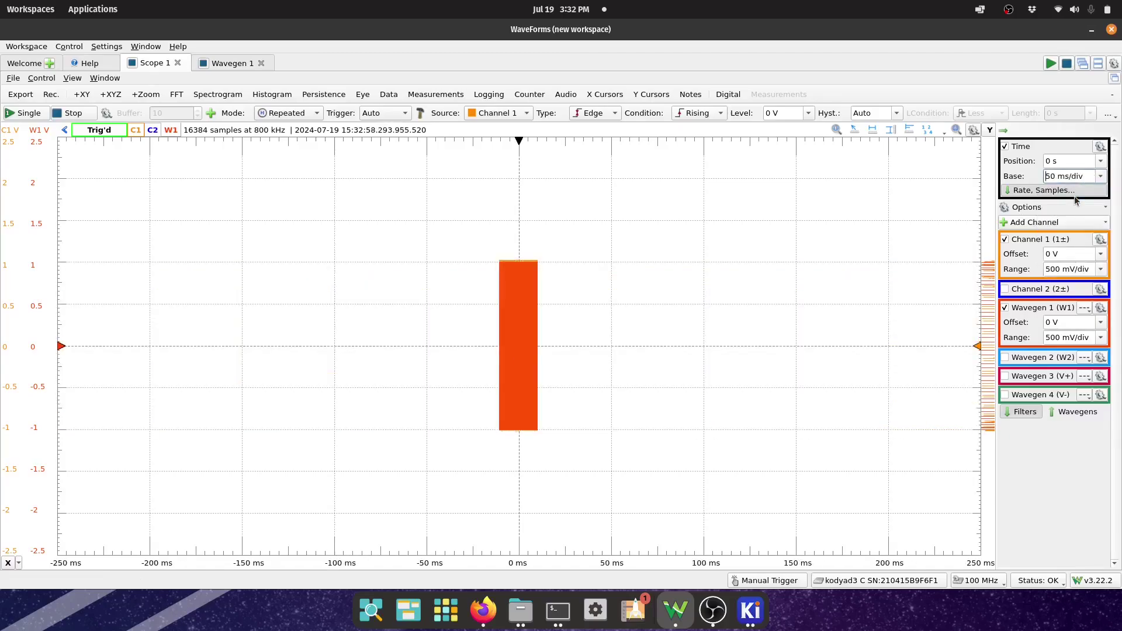
- Step the Scope 1 timebase through 2 ms/div and 100 us/div, ending at 10 us/div
{"action": "left_click", "coordinate": [1099, 179]}
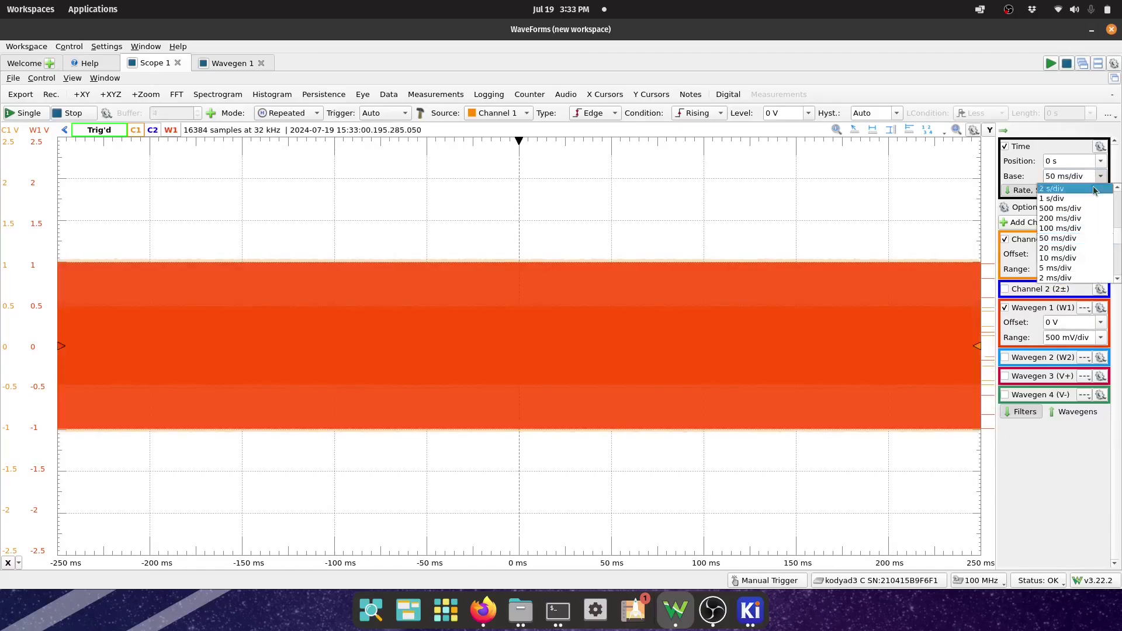
{"action": "left_click", "coordinate": [1071, 278]}
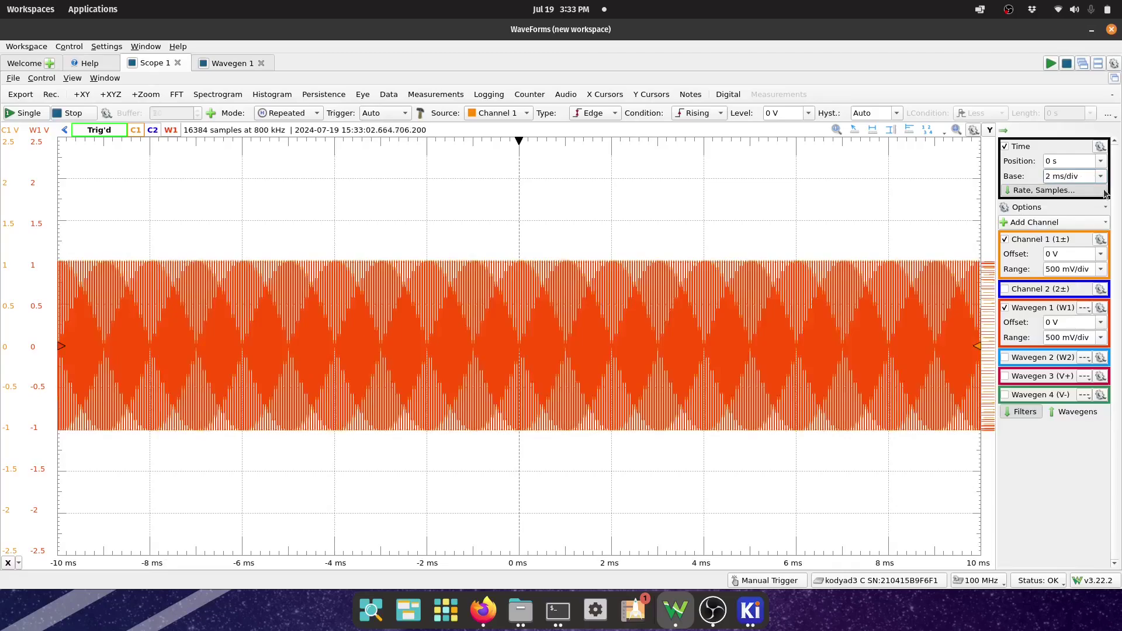
{"action": "left_click", "coordinate": [1100, 176]}
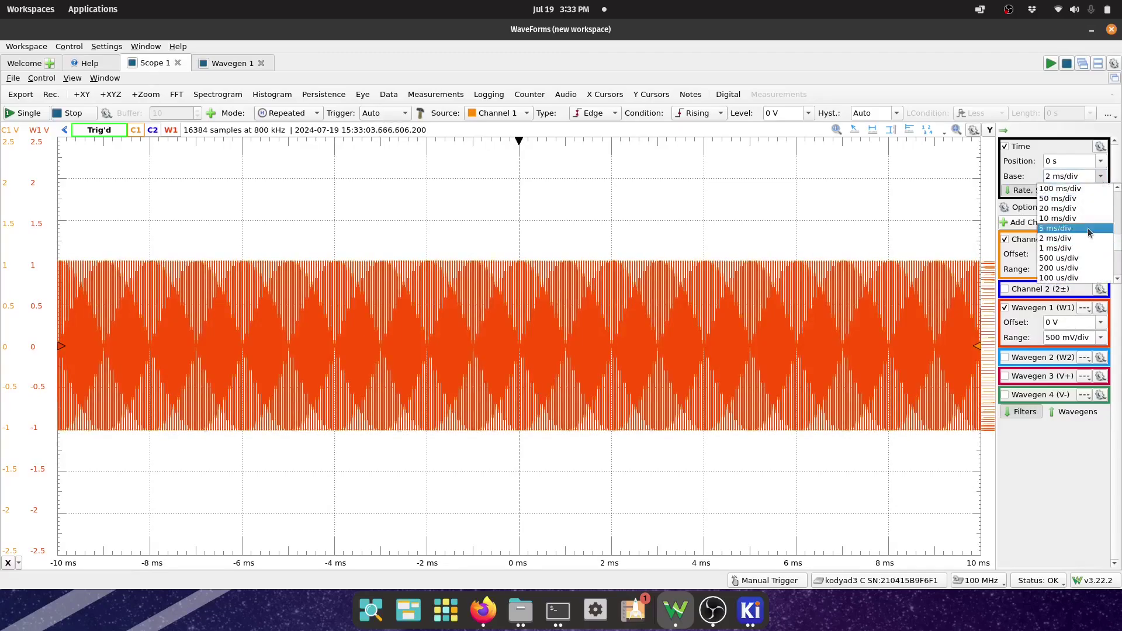
{"action": "left_click", "coordinate": [1078, 278]}
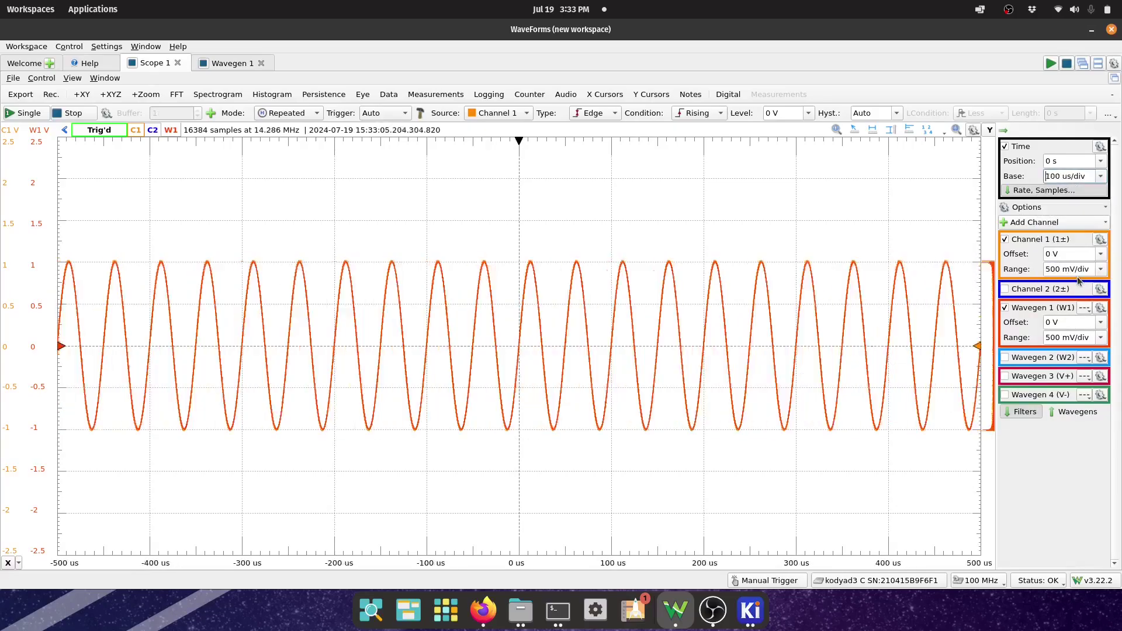
{"action": "left_click", "coordinate": [1101, 177]}
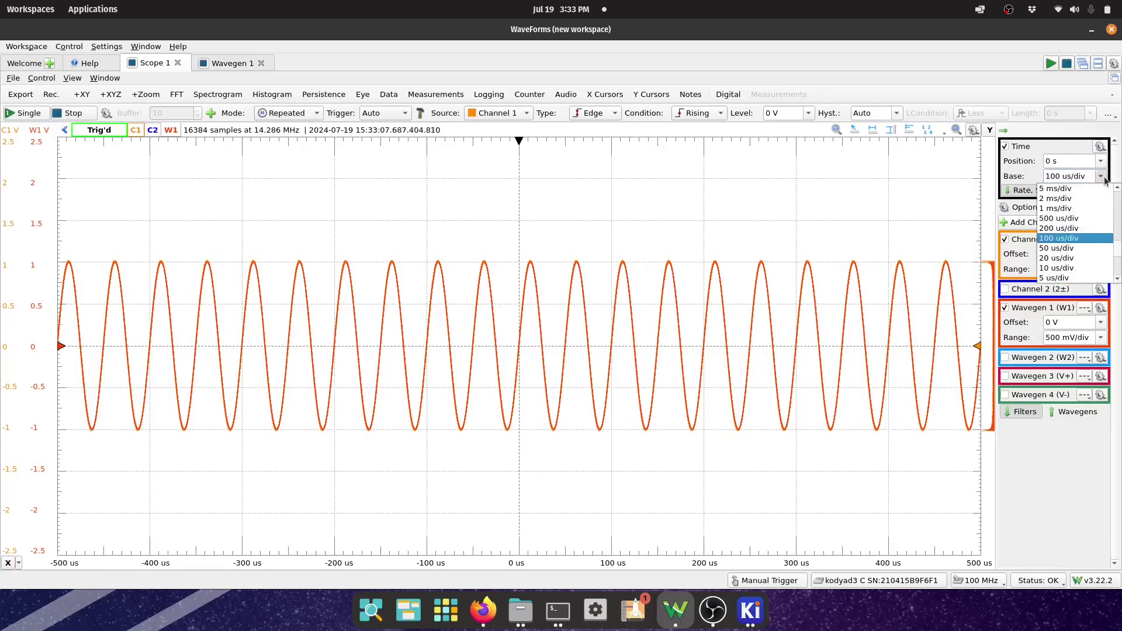
{"action": "left_click", "coordinate": [1073, 269]}
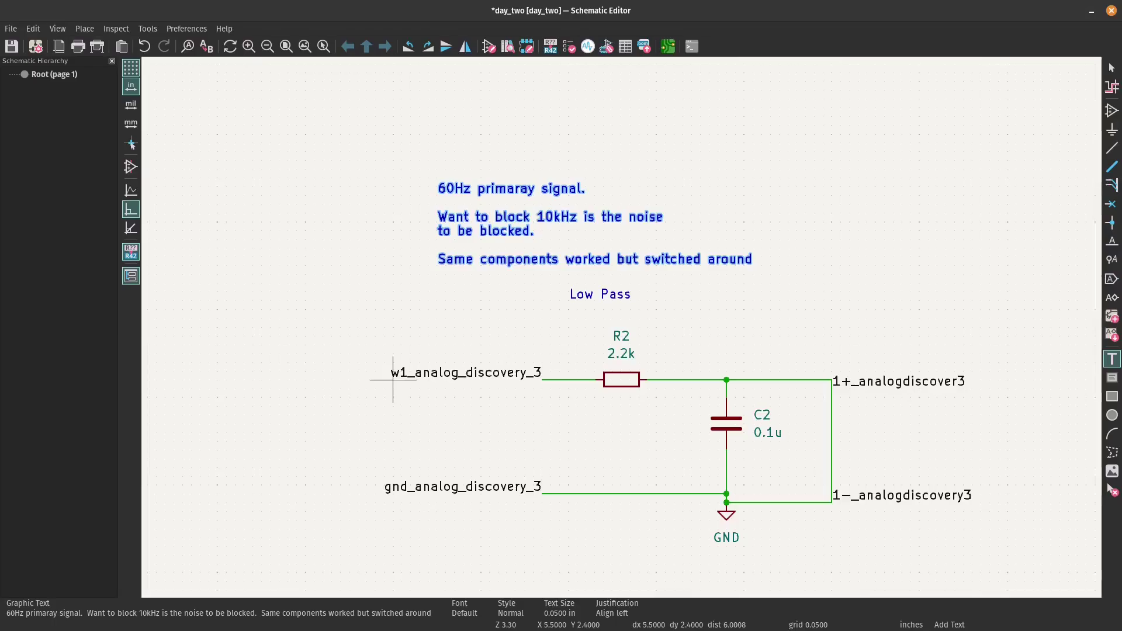
- Finish placing the 60 Hz signal / 10 kHz noise note and return to the Select tool
{"action": "key", "text": "Escape"}
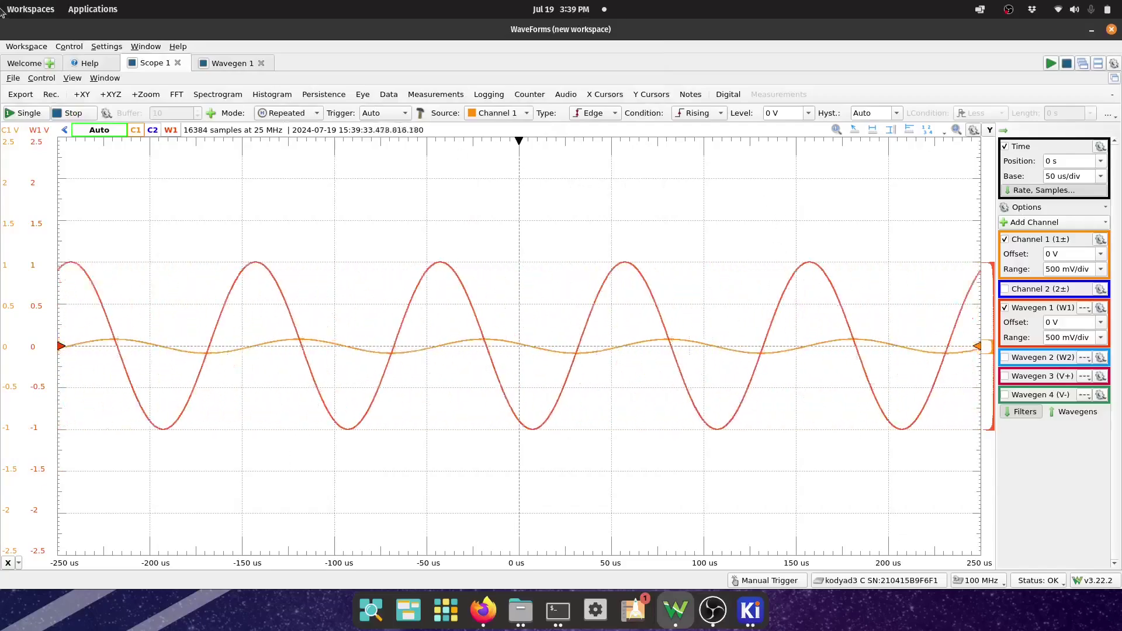
{"action": "left_click", "coordinate": [63, 117]}
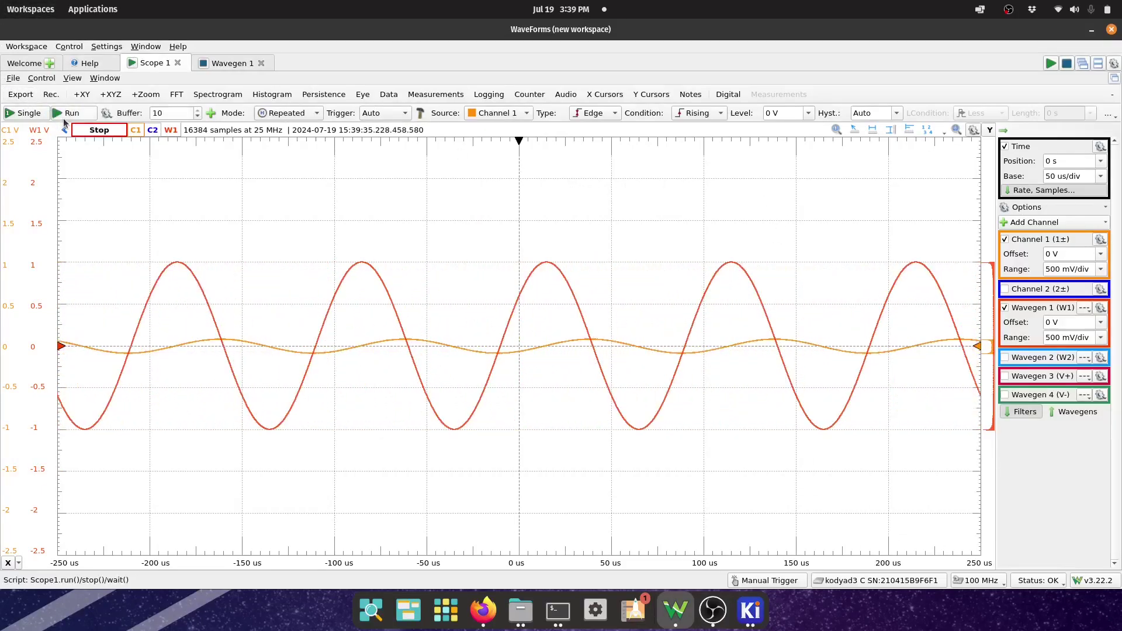
{"action": "left_click", "coordinate": [235, 65]}
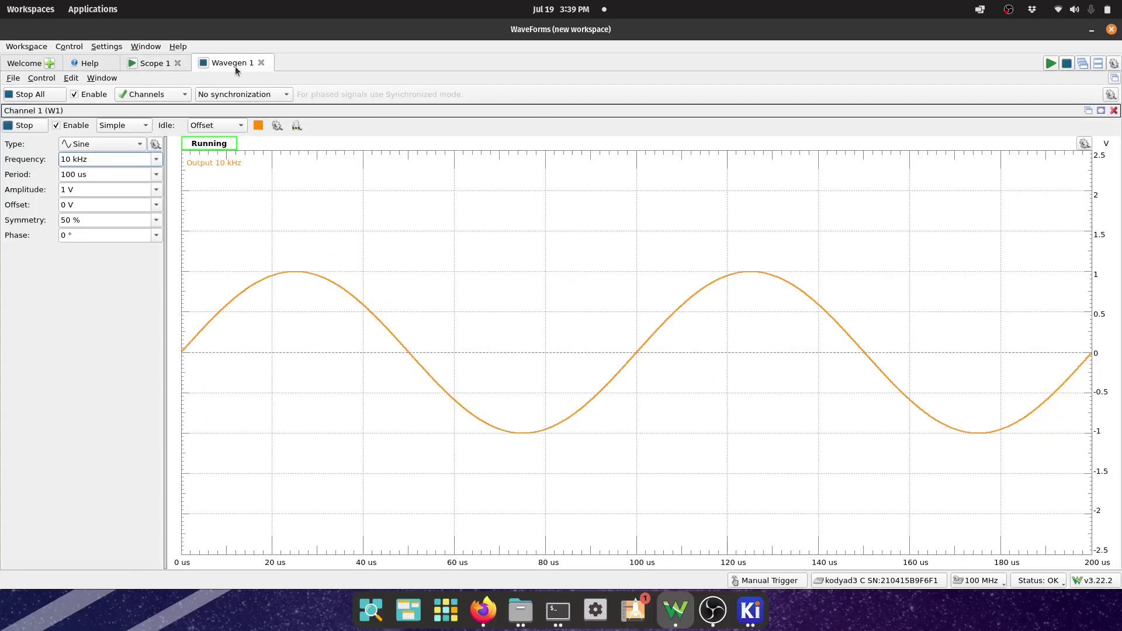
{"action": "left_click", "coordinate": [147, 66]}
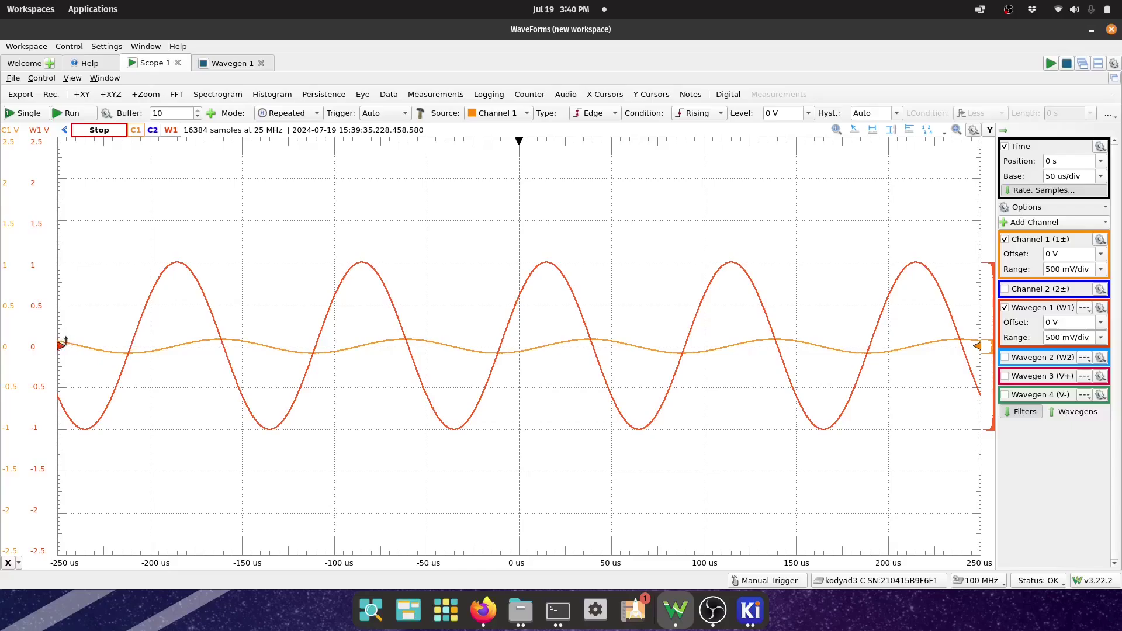
{"action": "left_click", "coordinate": [133, 63]}
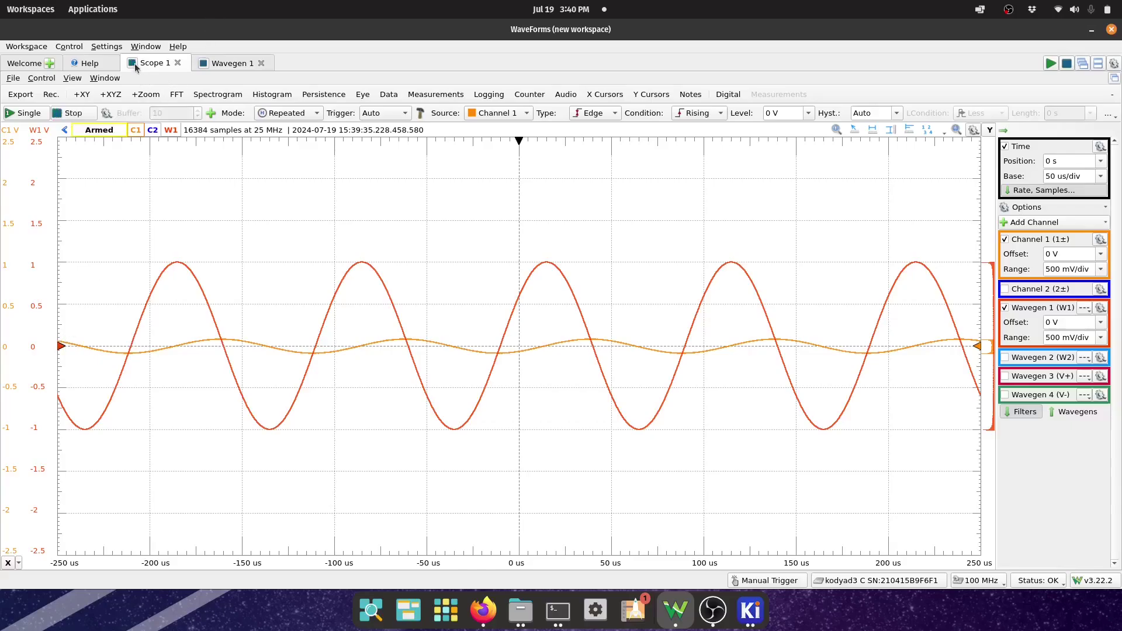
- Replace the 10 kHz frequency on Wavegen 1 with 60 Hz
{"action": "left_click", "coordinate": [224, 63]}
{"action": "left_click", "coordinate": [157, 159]}
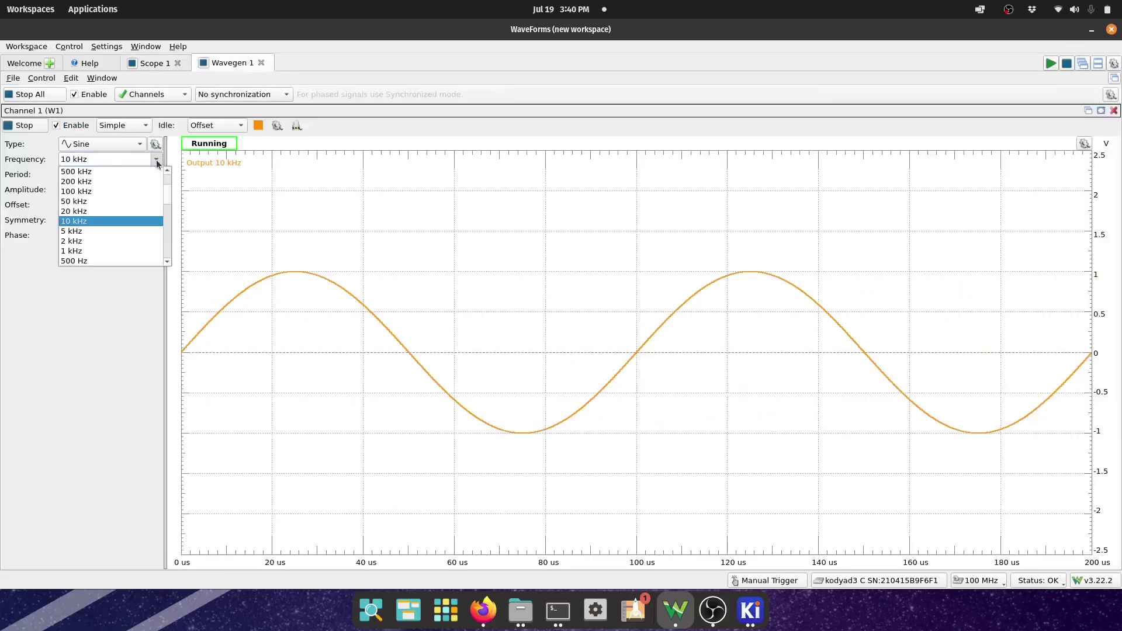
{"action": "scroll", "coordinate": [110, 219], "scroll_direction": "down", "scroll_amount": 1}
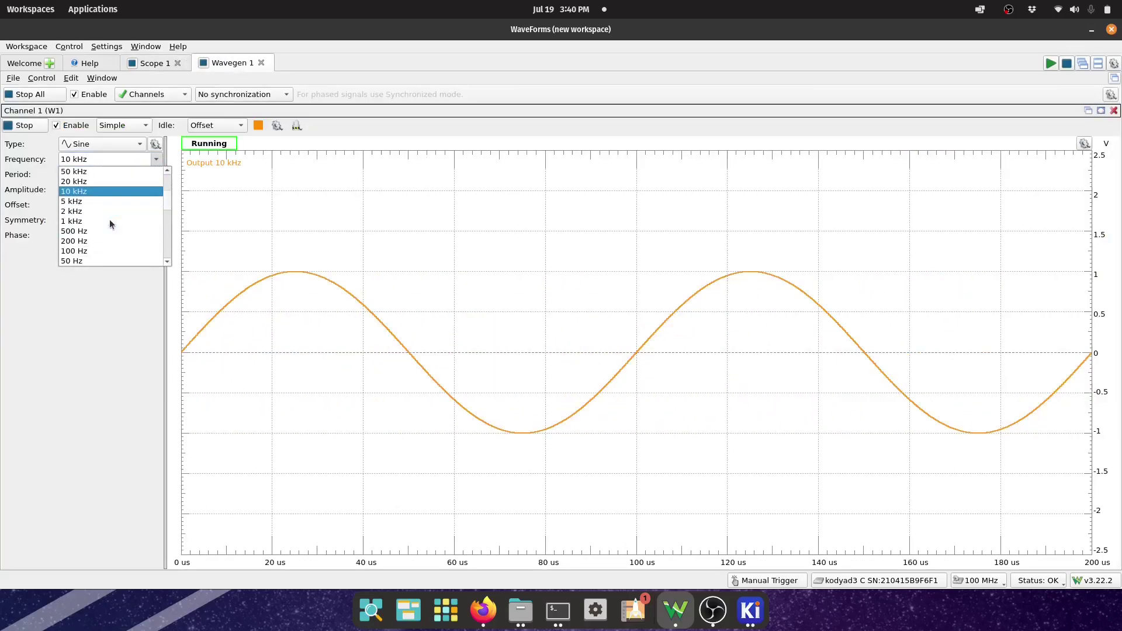
{"action": "left_click", "coordinate": [73, 162]}
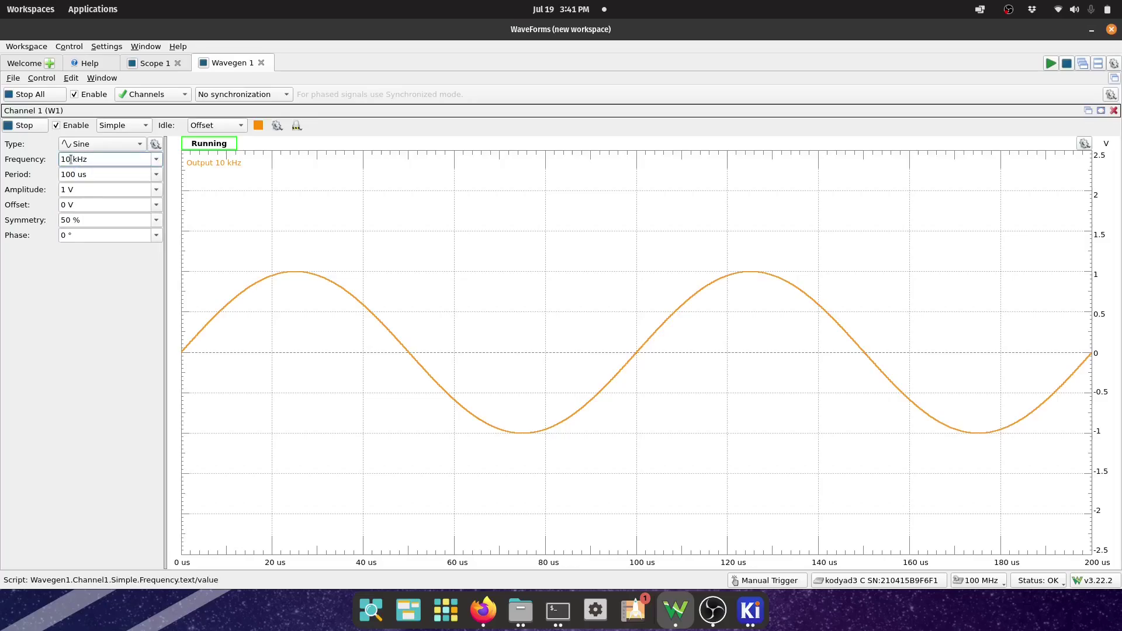
{"action": "key", "text": "BackSpace"}
{"action": "key", "text": "BackSpace"}
{"action": "key", "text": "Delete"}
{"action": "key", "text": "Delete"}
{"action": "type", "text": "60"}
- Apply 60 Hz and set the Scope 1 timebase to 1 ms/div, then 10 ms/div
{"action": "left_click", "coordinate": [74, 205]}
{"action": "left_click", "coordinate": [153, 64]}
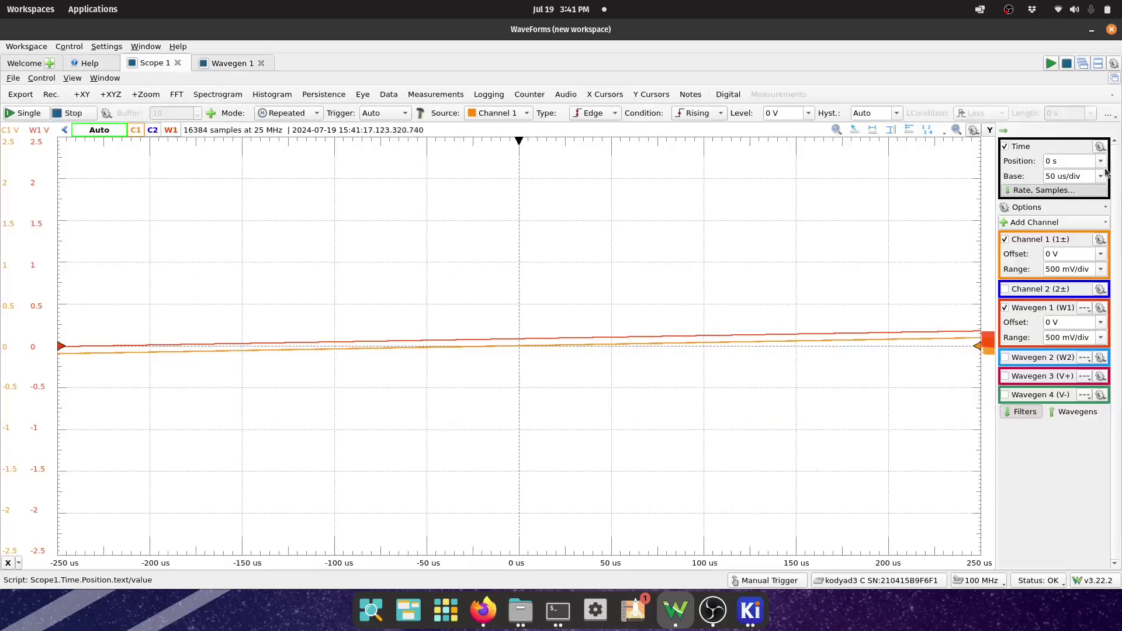
{"action": "left_click", "coordinate": [1101, 176]}
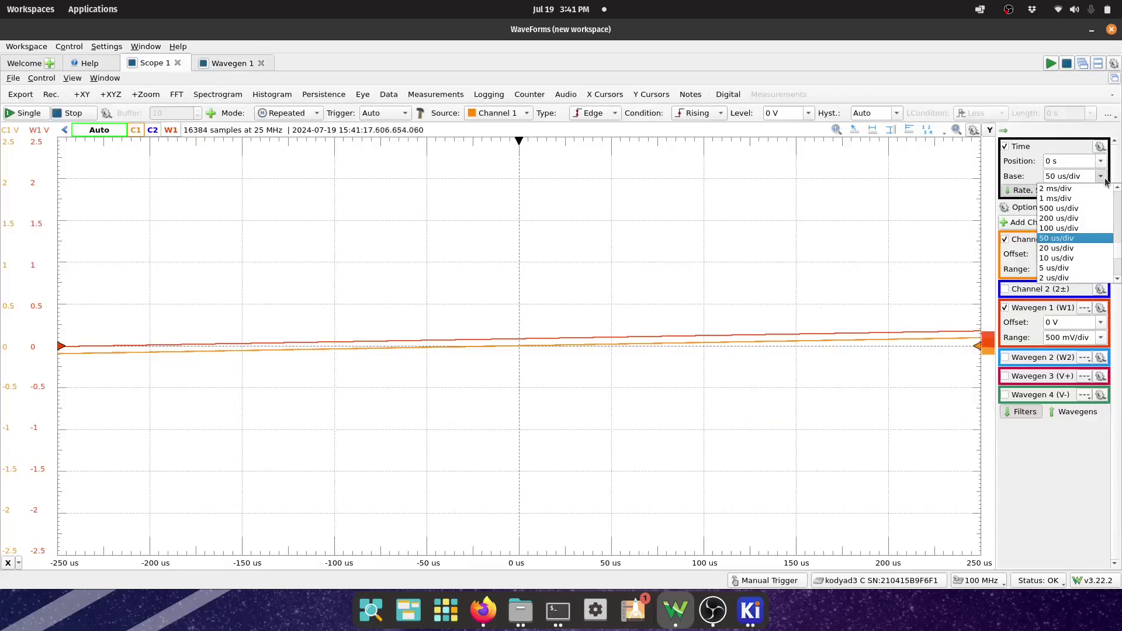
{"action": "left_click", "coordinate": [1073, 199]}
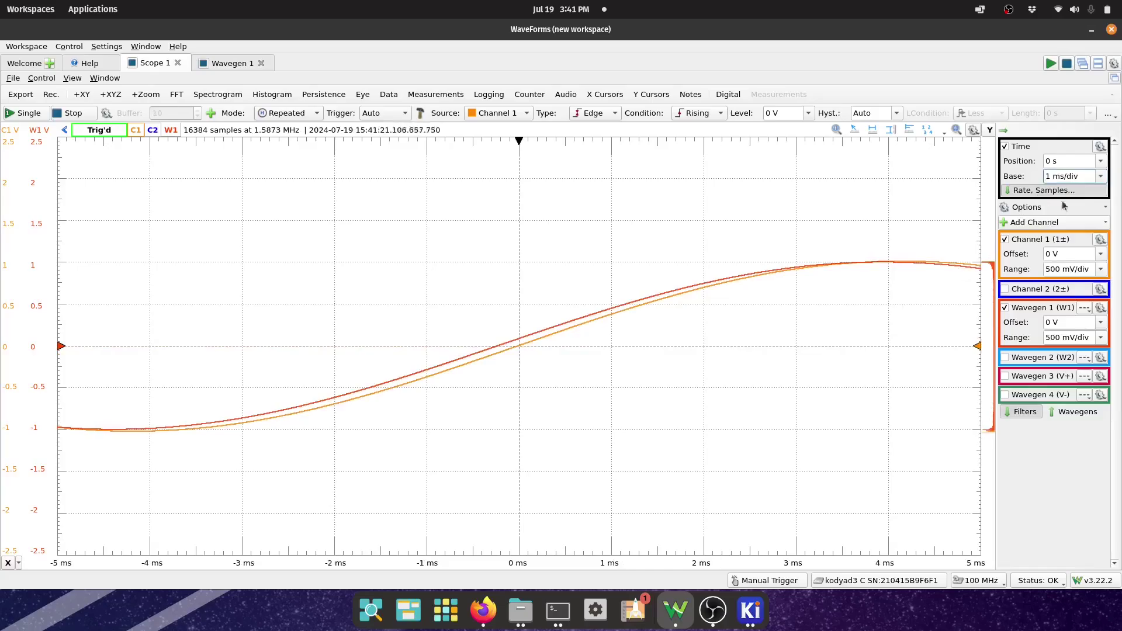
{"action": "left_click", "coordinate": [1100, 176]}
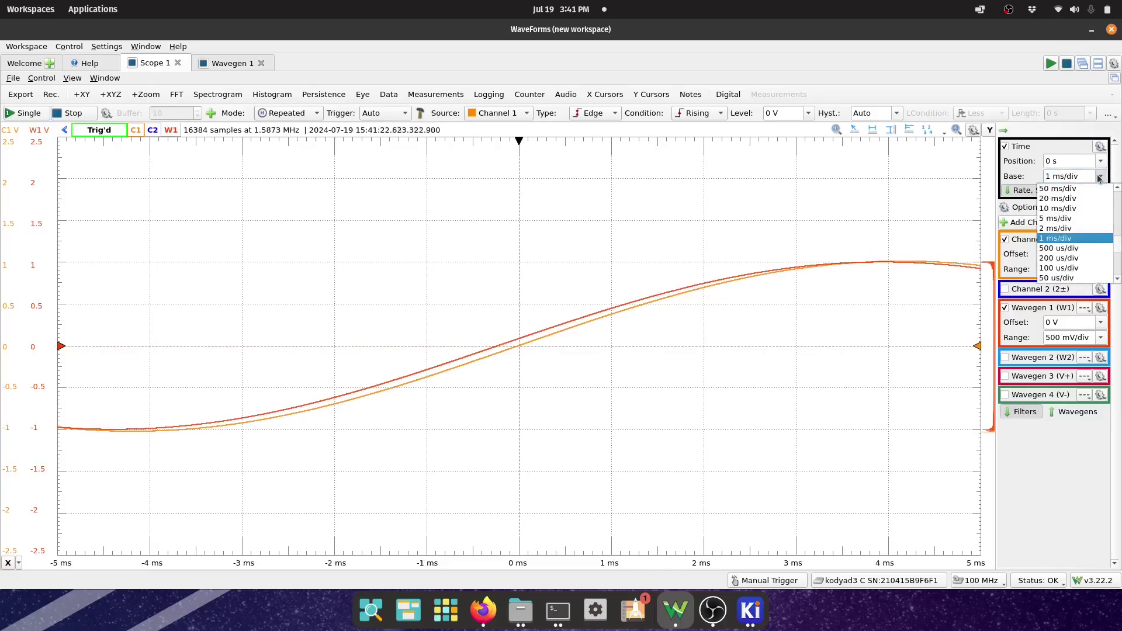
{"action": "left_click", "coordinate": [1063, 211]}
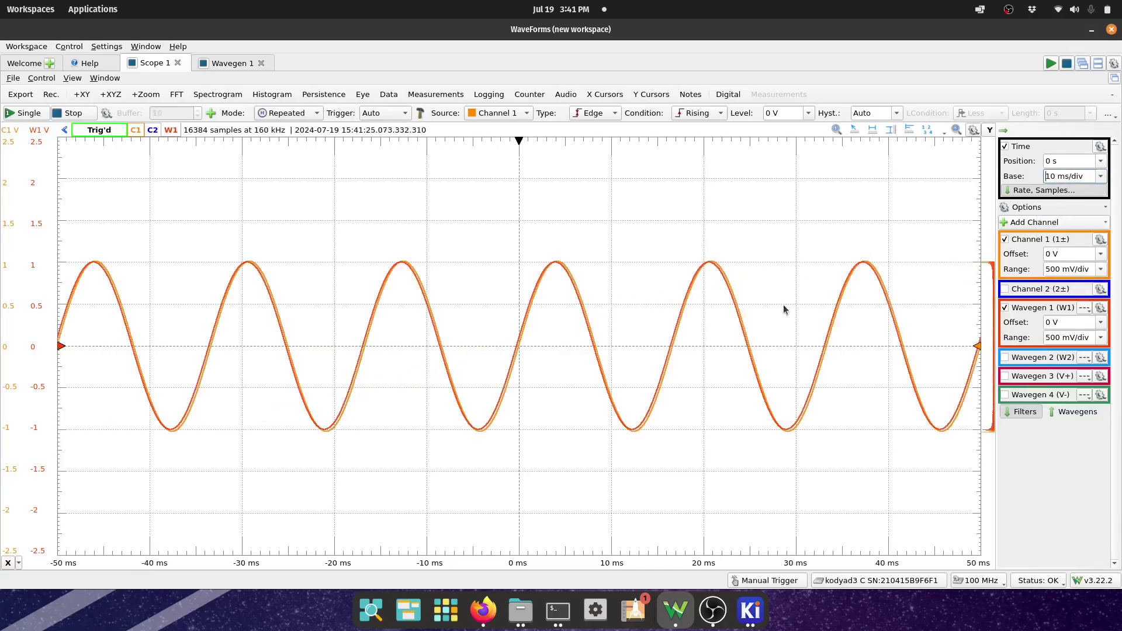